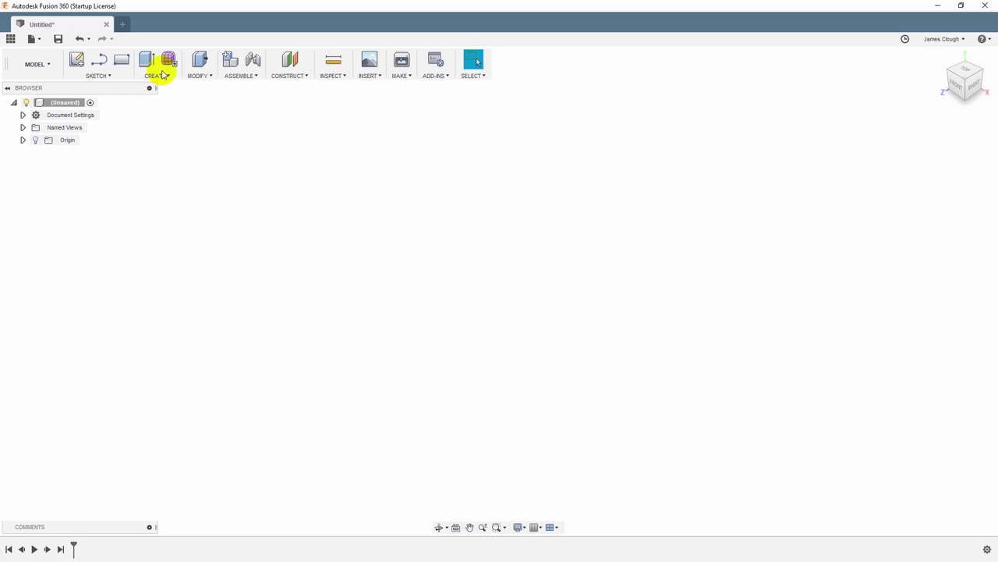
Create a cylinder 0.75 in in diameter centred on the origin as a new body.
left_click(159, 78)
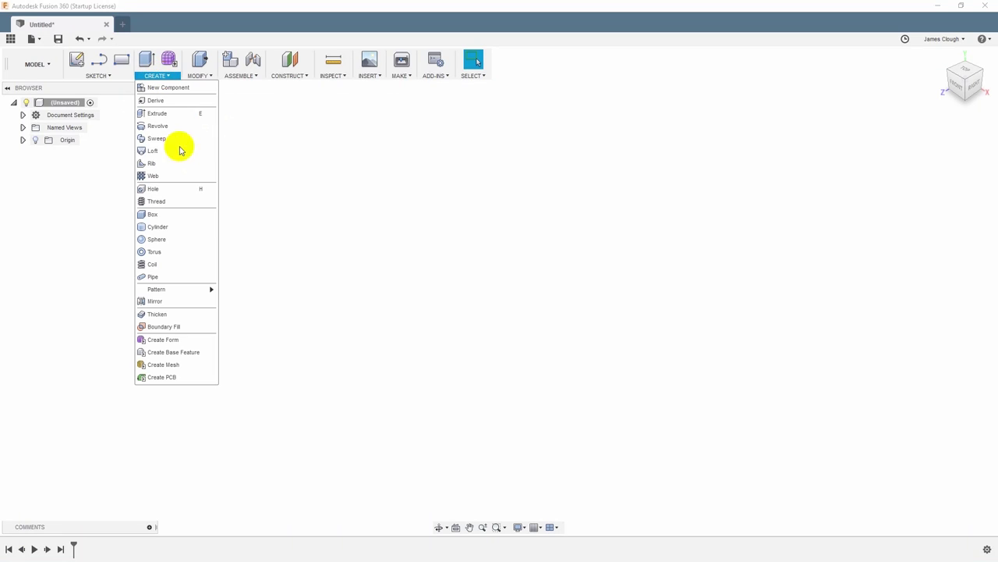
left_click(154, 224)
middle_click_drag(343, 275, 560, 297, "shift")
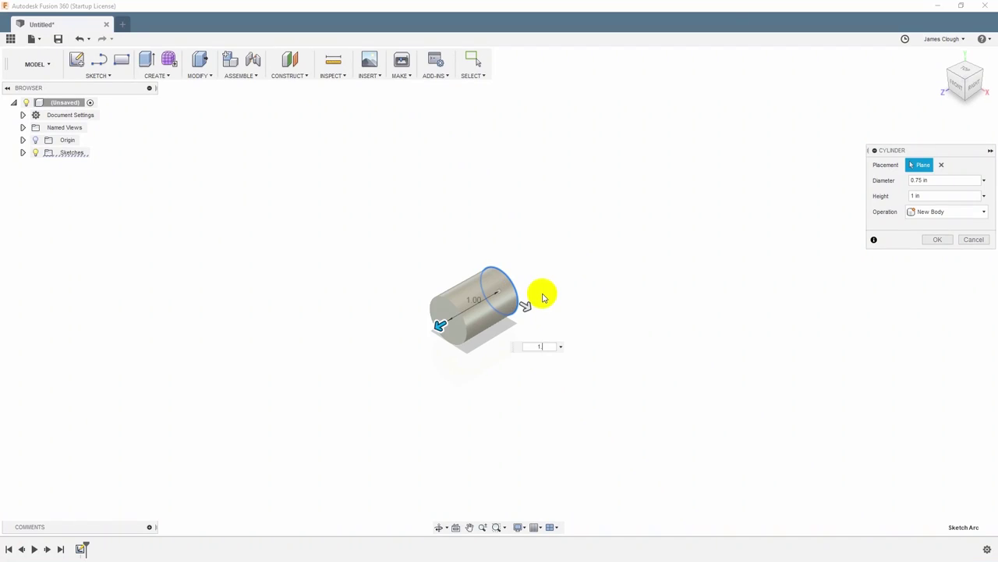
key("Return")
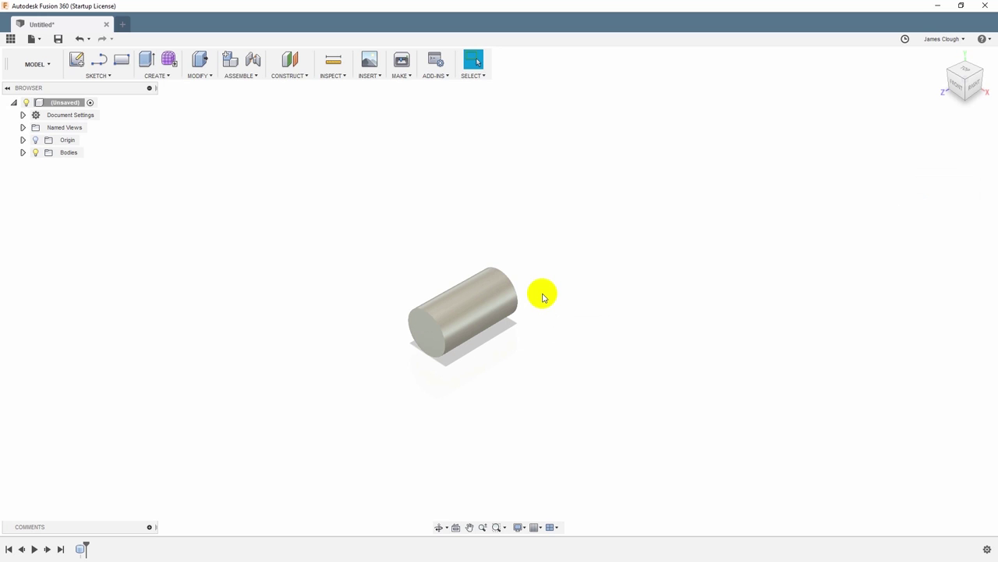
Add a joined cylinder 1.496 in in diameter and 0.63 in high centred on the first cylinder's front end face.
left_click(162, 81)
left_click(171, 224)
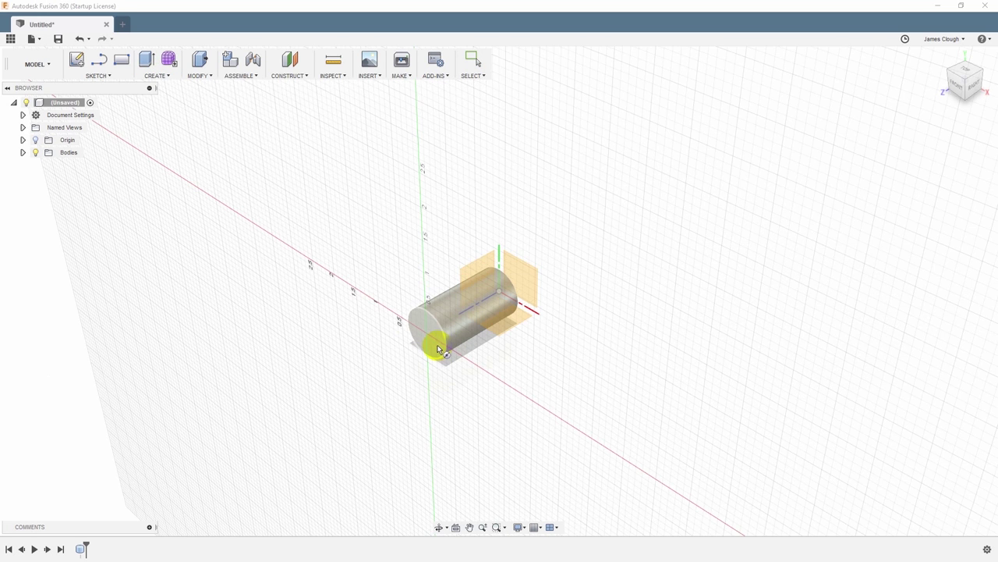
left_click(425, 337)
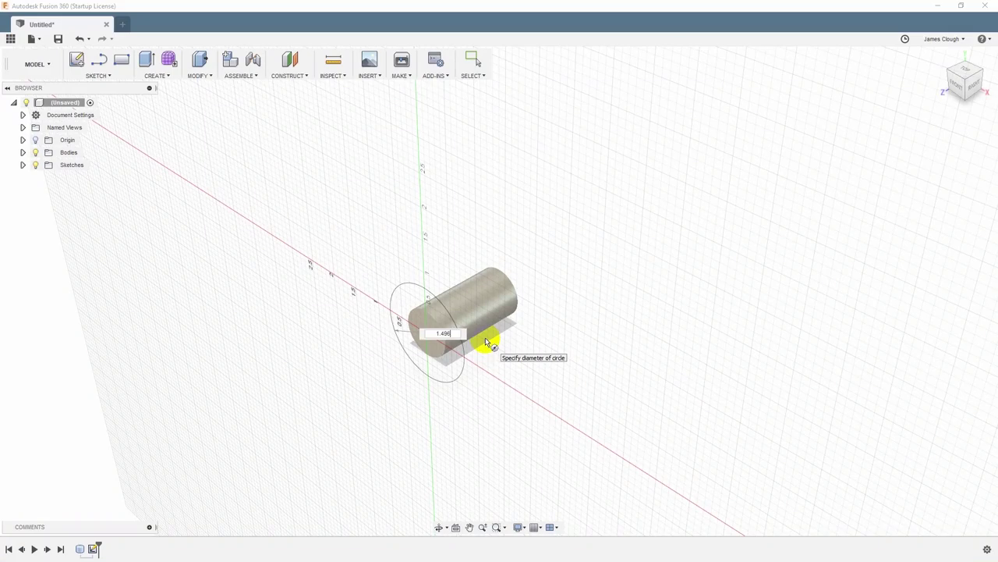
key("e")
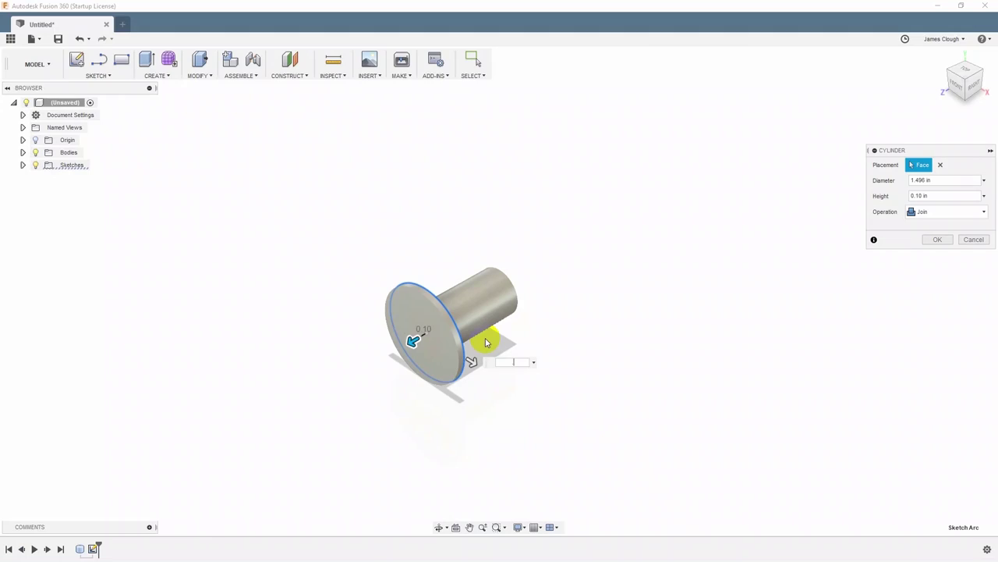
type(".63")
key("Return")
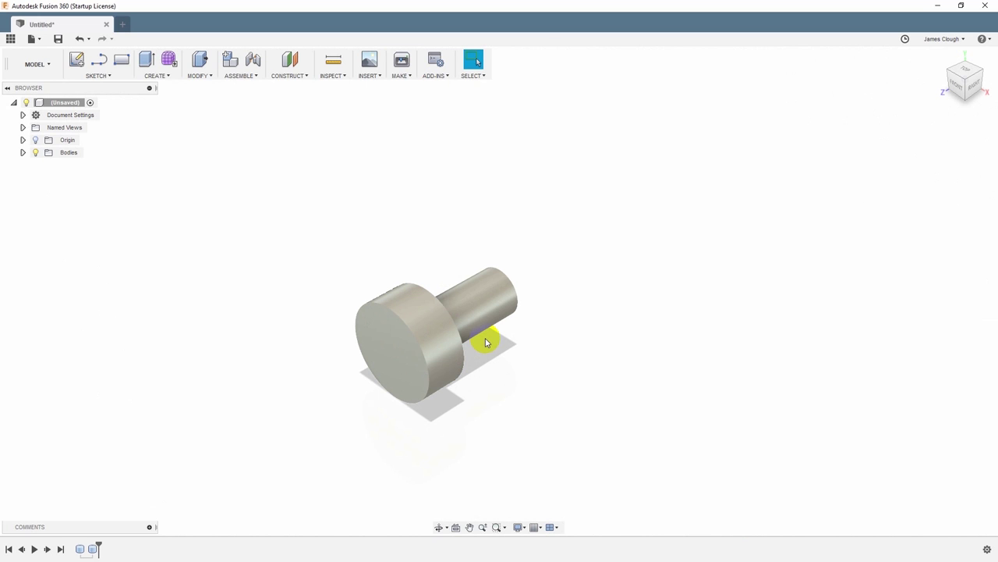
Add a joined cylinder 0.748 in in diameter and 1.73 in high centred on the collar's front face.
left_click(159, 77)
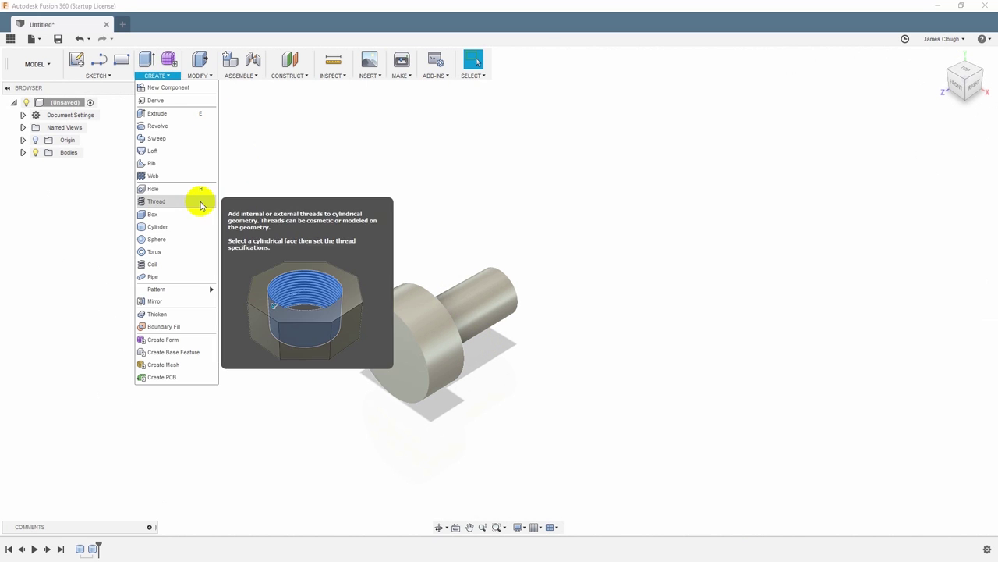
left_click(165, 225)
left_click(433, 366)
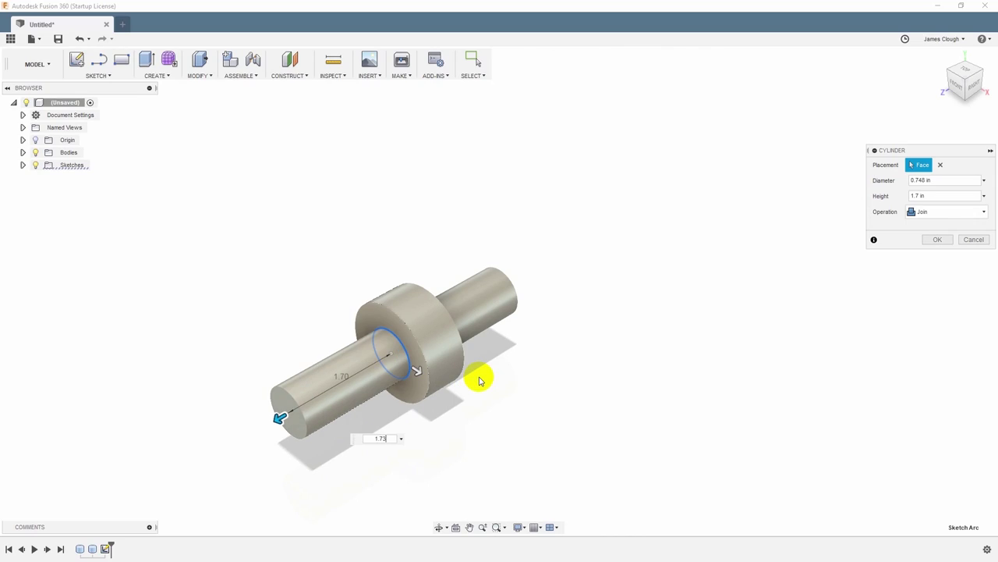
key("Return")
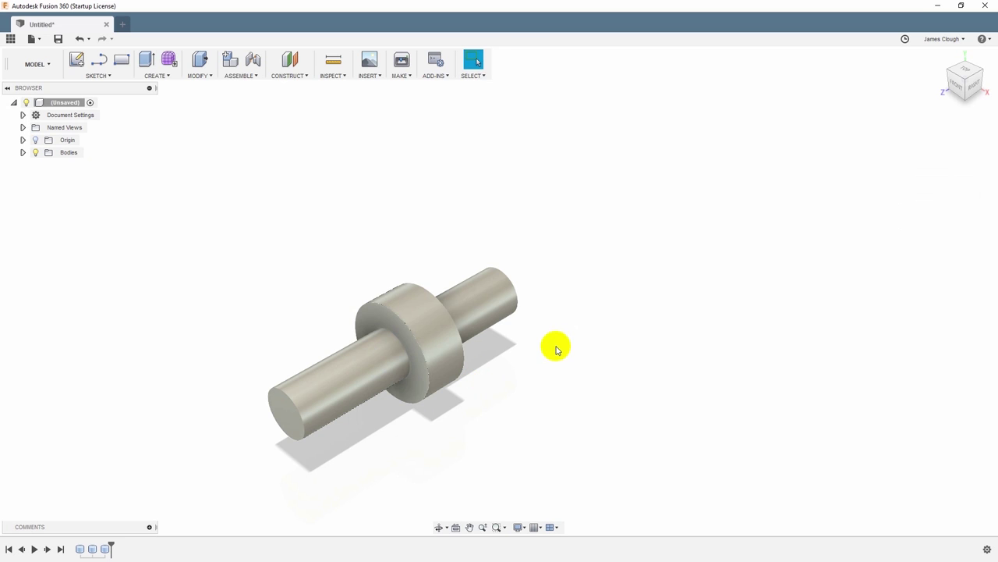
Save the design as "Diamond Drag Engraver" and save a copy of it as "ER20 Collet Holder".
middle_click_drag(526, 351, 466, 278, "shift")
scroll(466, 283, "up", 3)
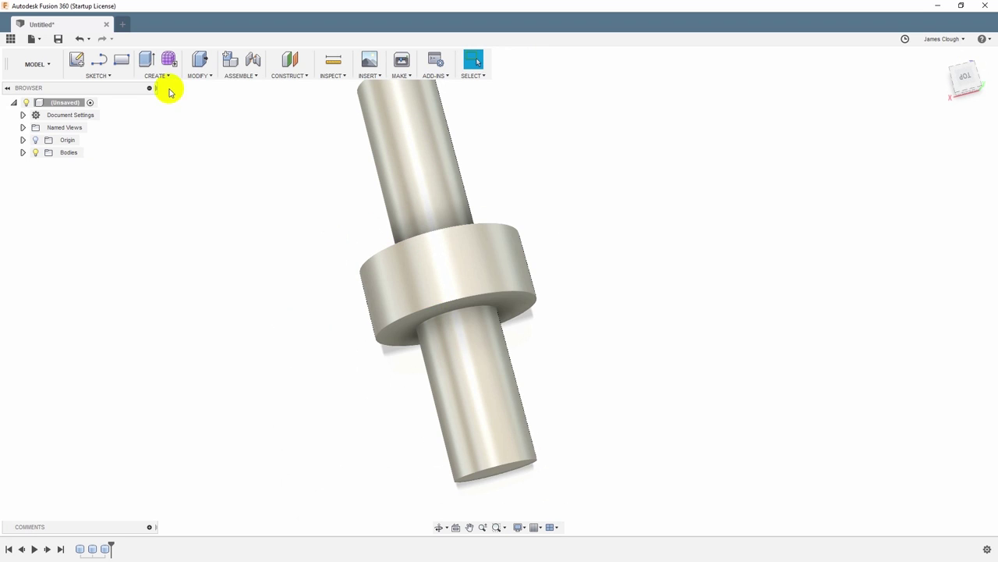
left_click(58, 40)
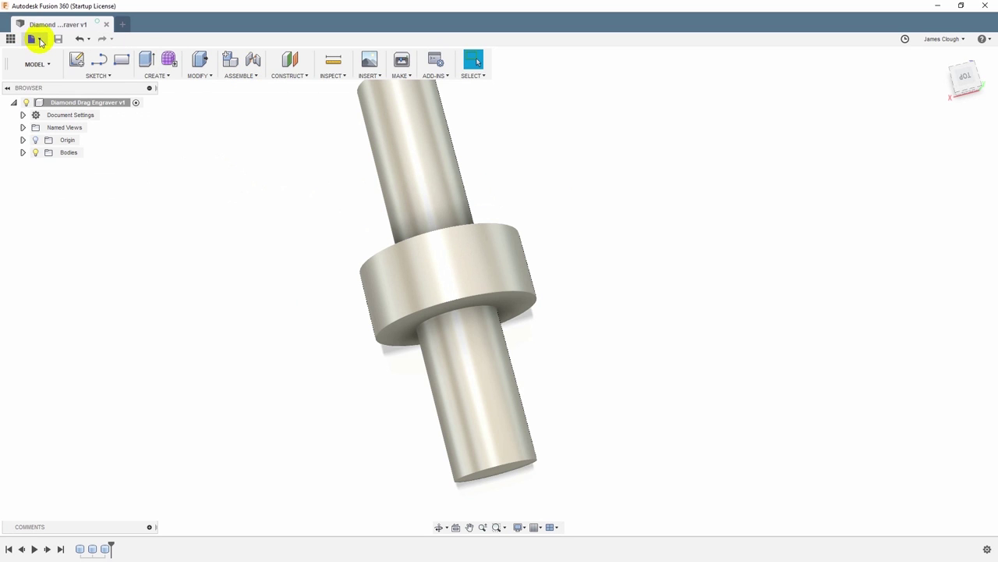
left_click(40, 42)
left_click(60, 122)
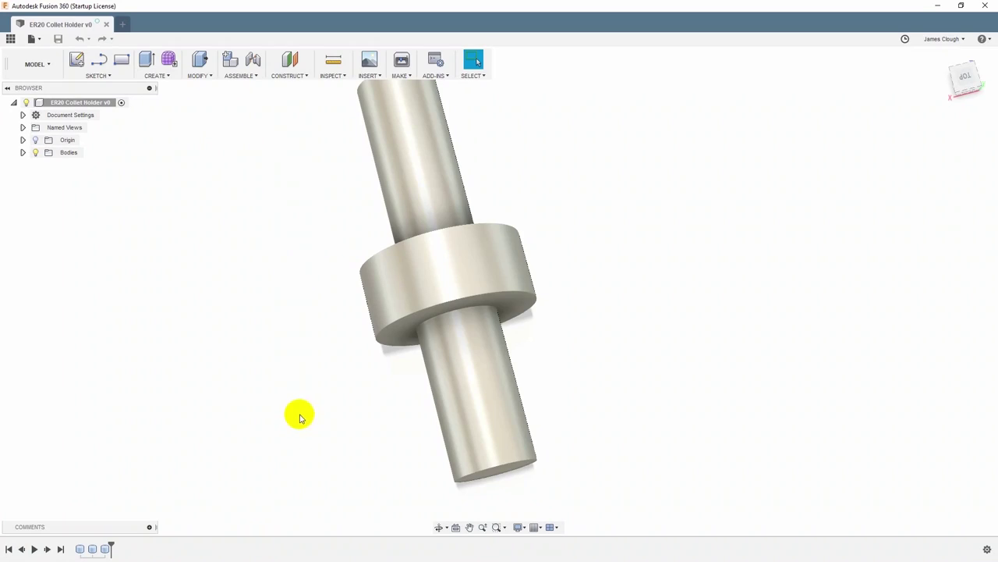
Delete the last cylinder feature, the long shaft in front of the collar, from the collet holder design.
left_click_drag(292, 384, 287, 488)
key("Escape")
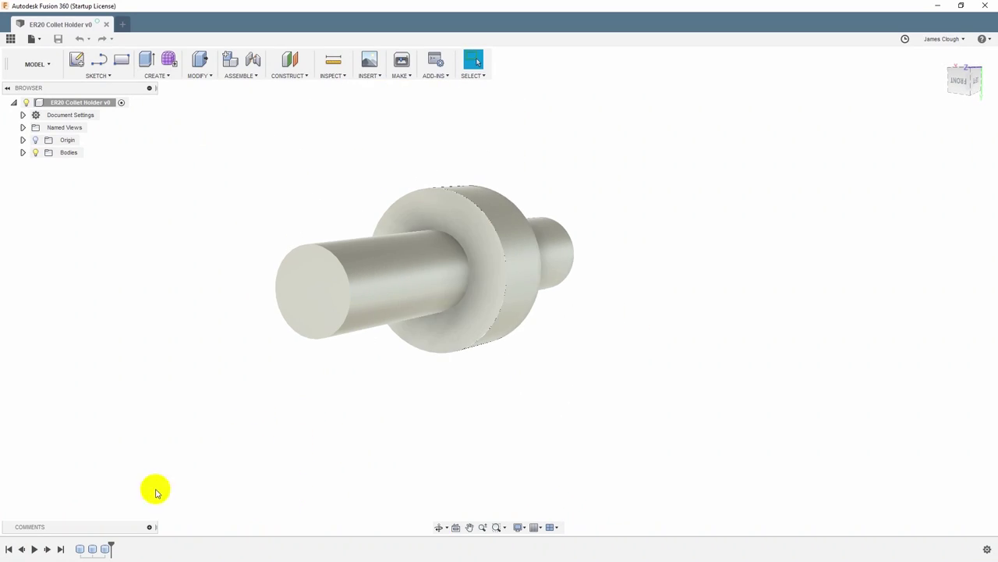
left_click_drag(108, 550, 100, 550)
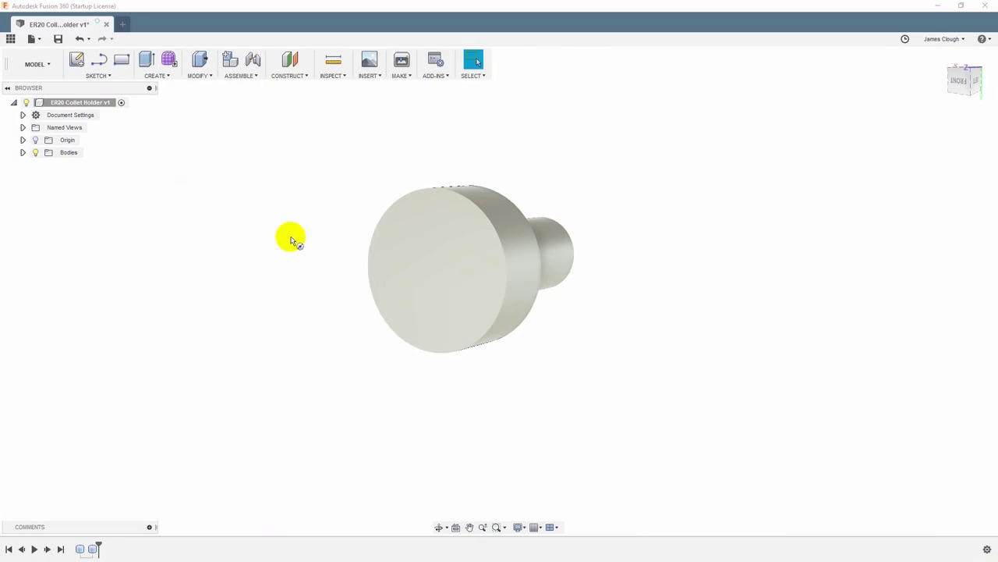
Add a joined cylinder 0.986 in in diameter and 0.481 in high centred on the collar's front face.
left_click(444, 269)
left_click(434, 270)
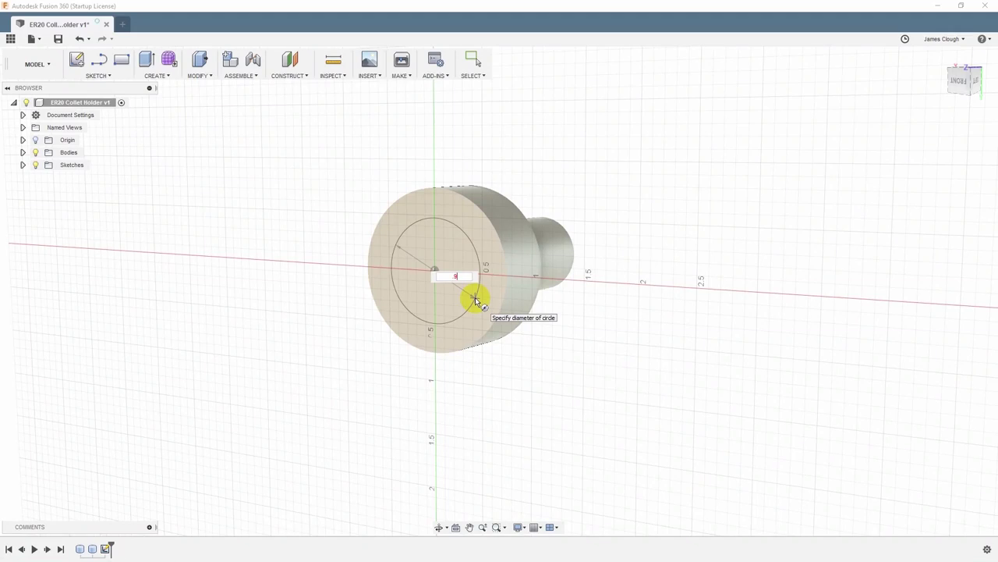
key("Return")
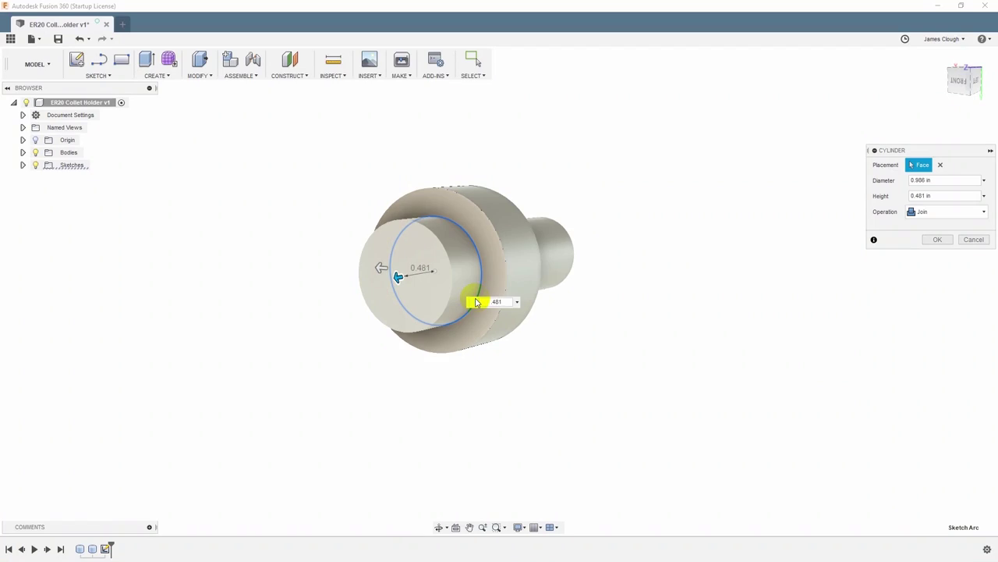
key("Return")
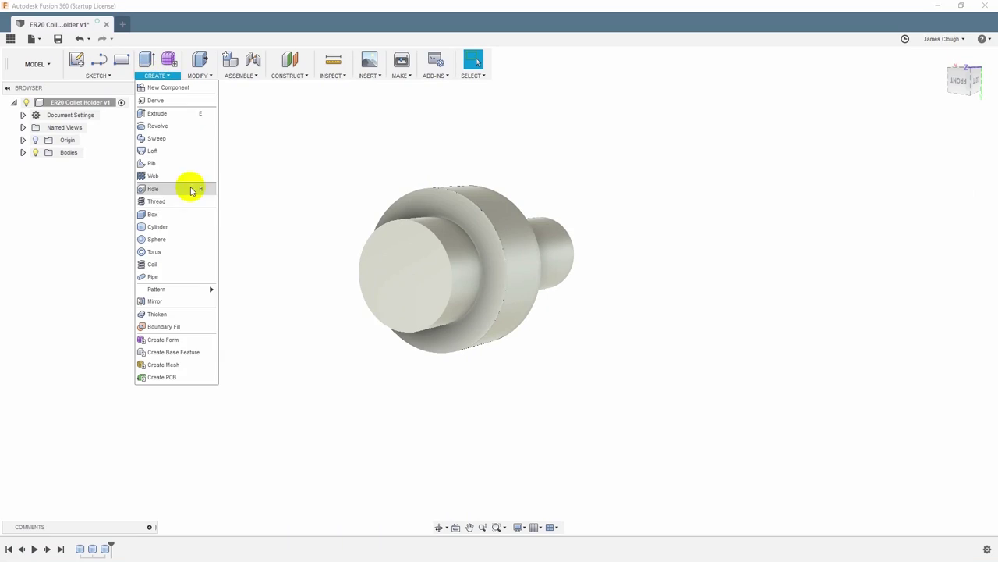
Add a joined cylinder 1.326 in in diameter centred on the front face of the 0.986 in cylinder.
left_click(158, 226)
left_click(403, 277)
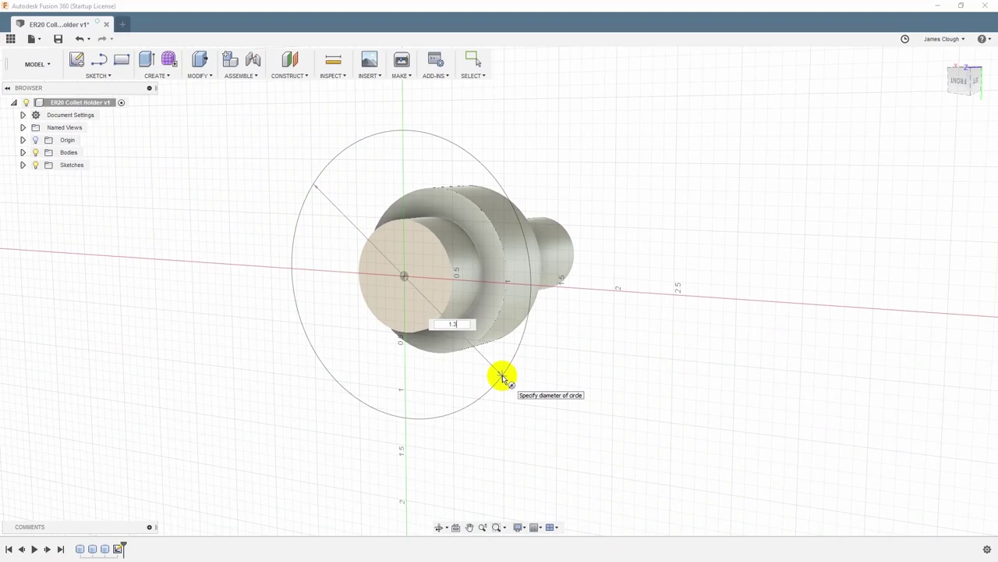
key("Return")
key("e")
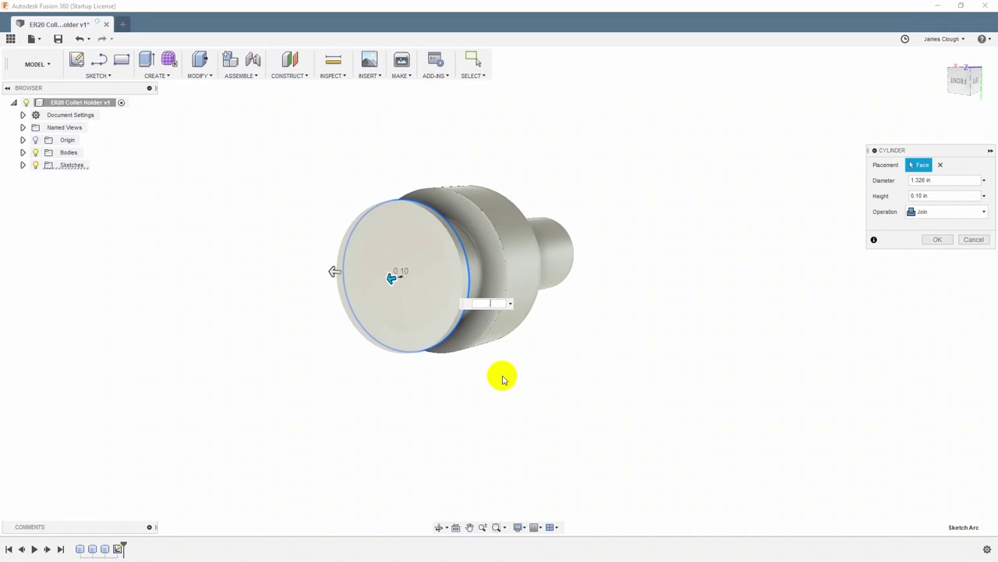
key("Return")
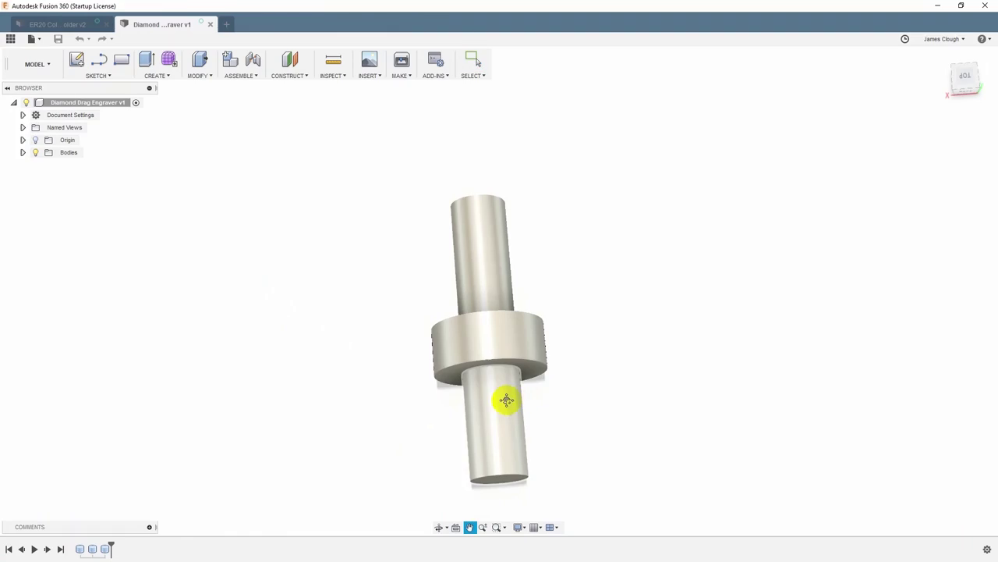
middle_click_drag(507, 397, 373, 241, "shift")
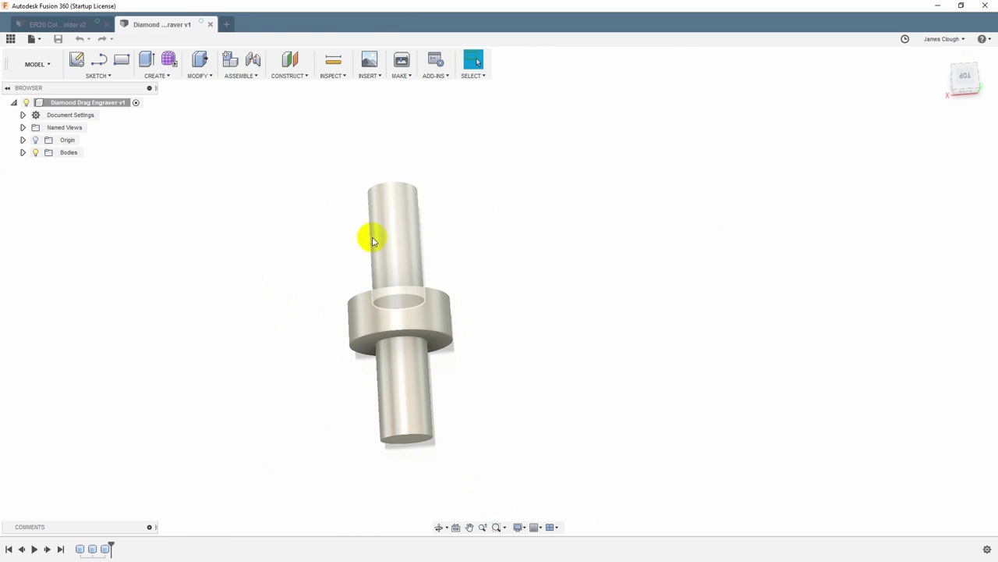
left_click(48, 25)
middle_click_drag(453, 284, 393, 279, "shift")
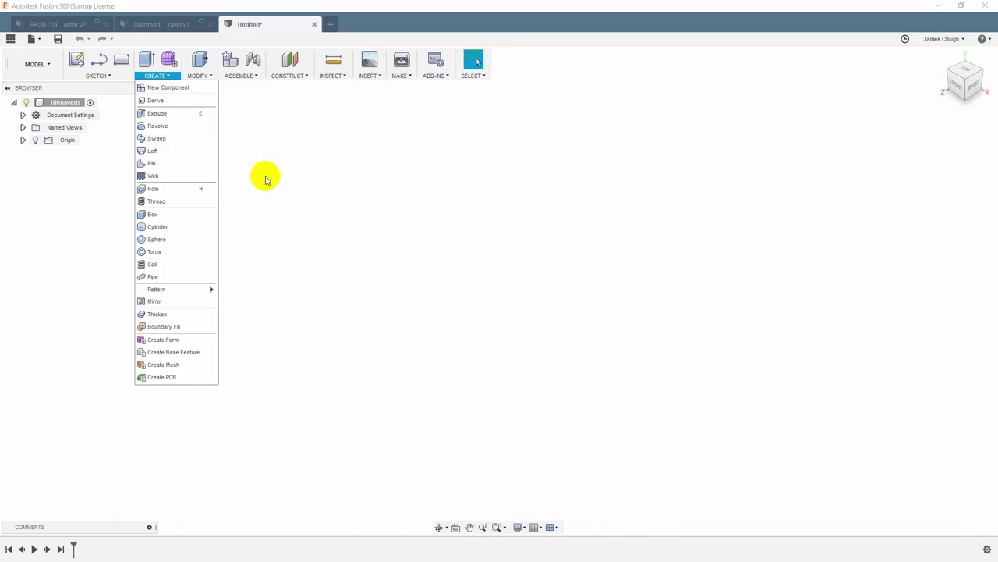
Create a box from the origin as a new body, 1.575 in long, 5.875 in wide and 0.540 in high.
left_click(153, 216)
left_click(582, 332)
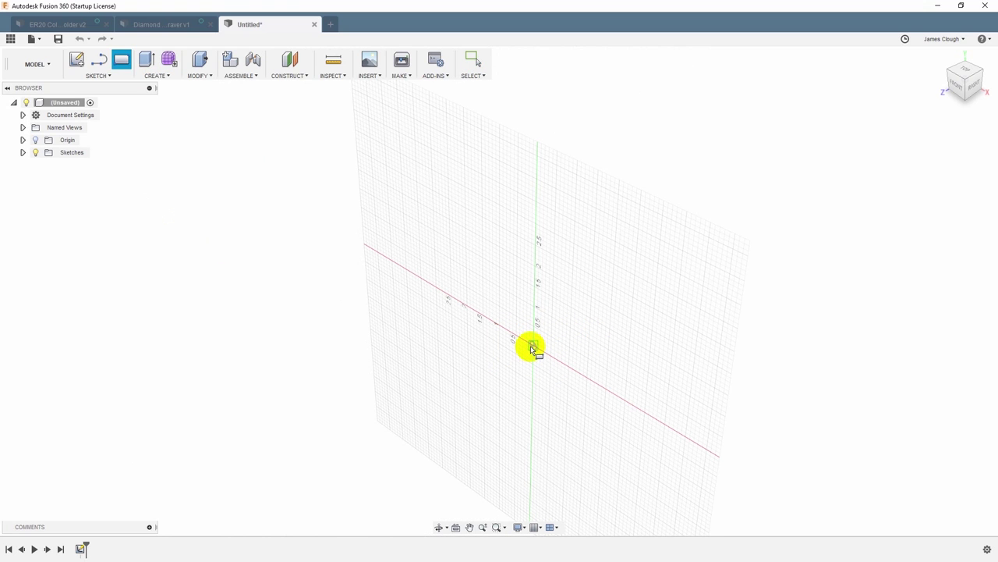
left_click(532, 346)
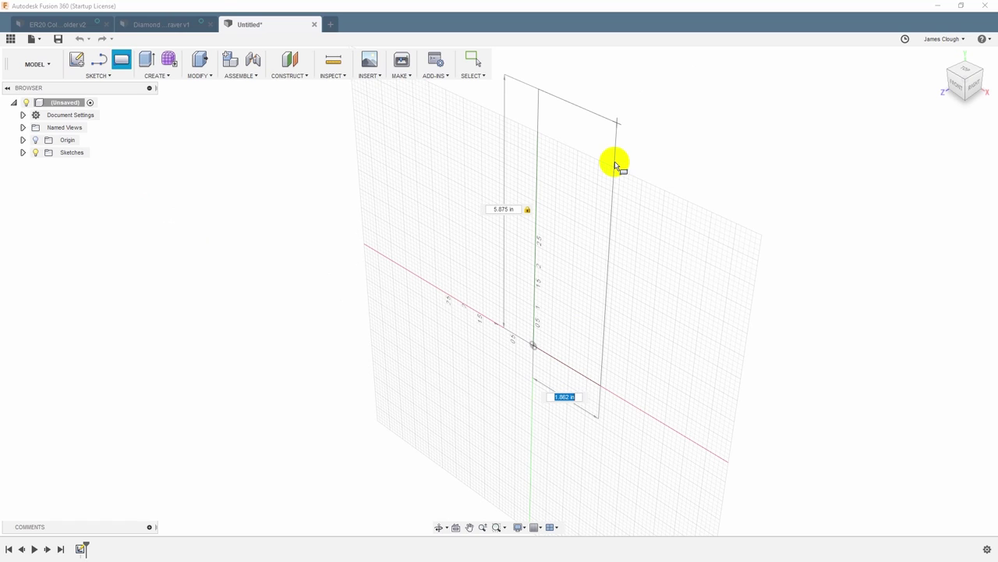
type("1.575")
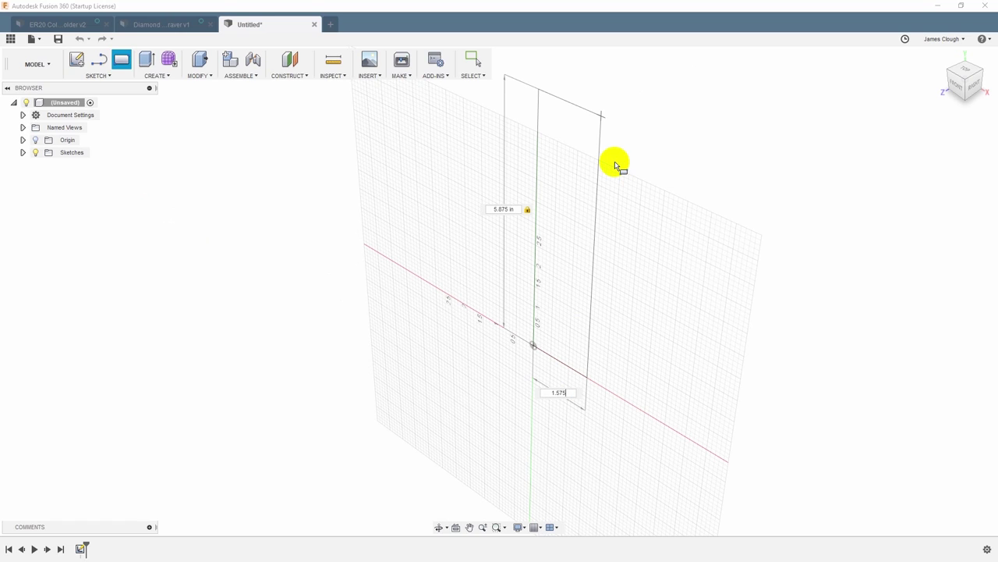
key("Return")
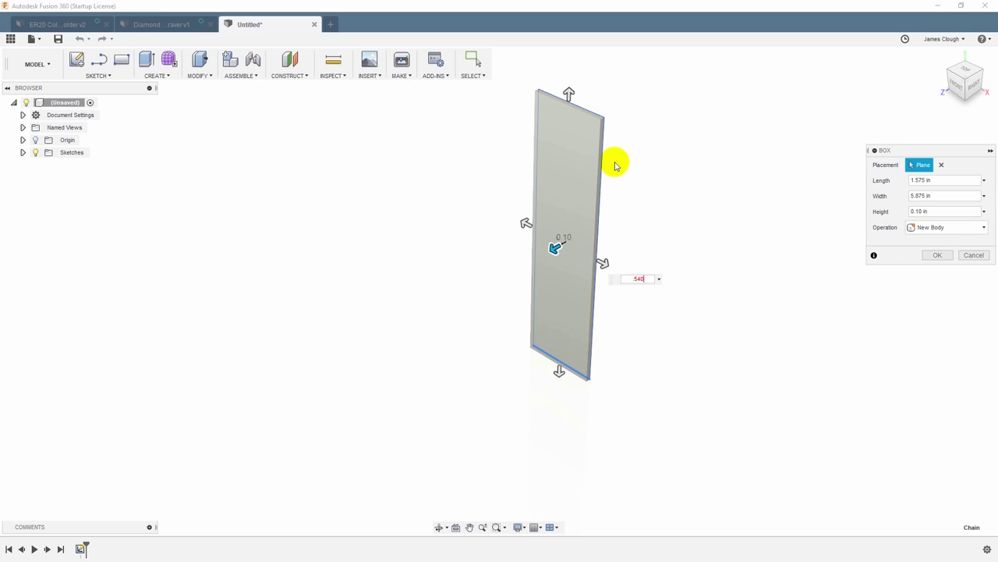
key("Return")
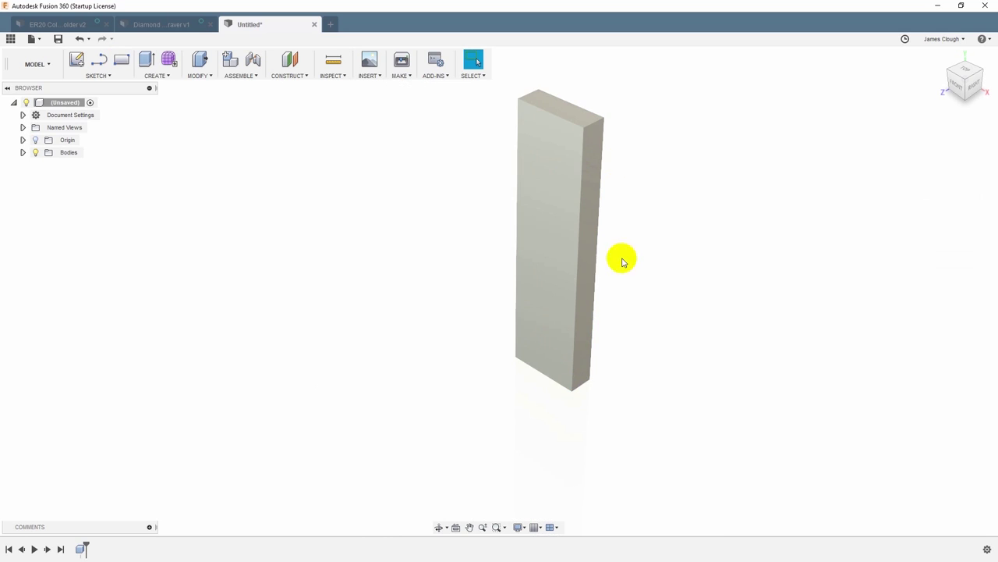
Save the box as "TTS Tool Holder - Diamond Drag Engraver" and save a copy as "TTS Tool Holder - ER20 Tool Holder".
left_click_drag(641, 280, 677, 220)
left_click(57, 40)
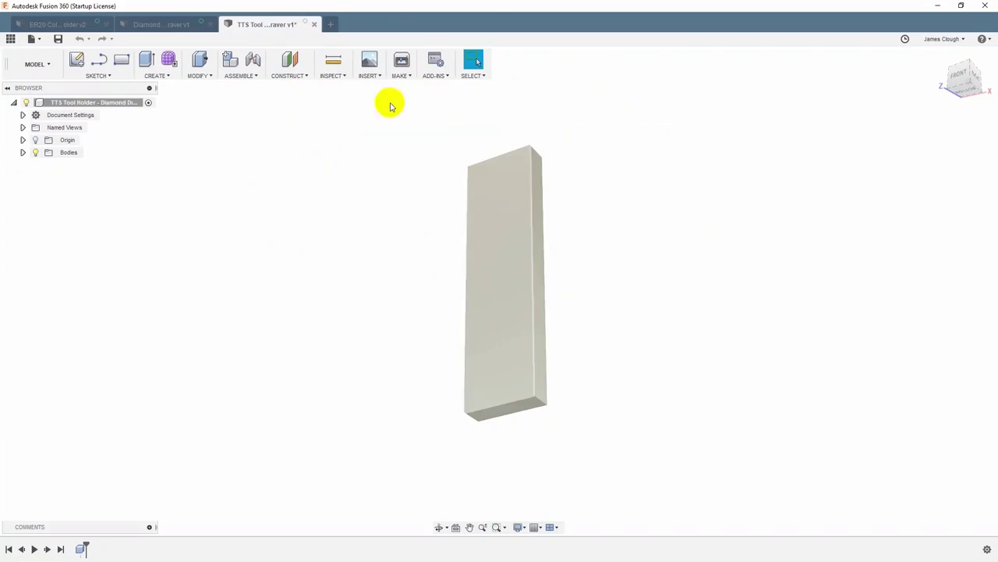
left_click(34, 39)
left_click(67, 124)
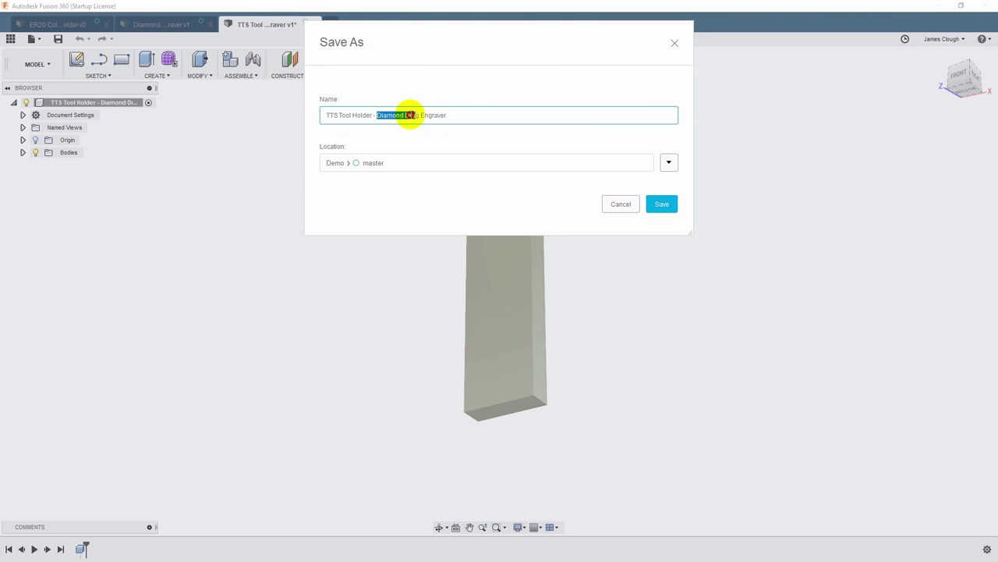
type("TTS Tool Holder - ER20 Tool Holder")
key("Return")
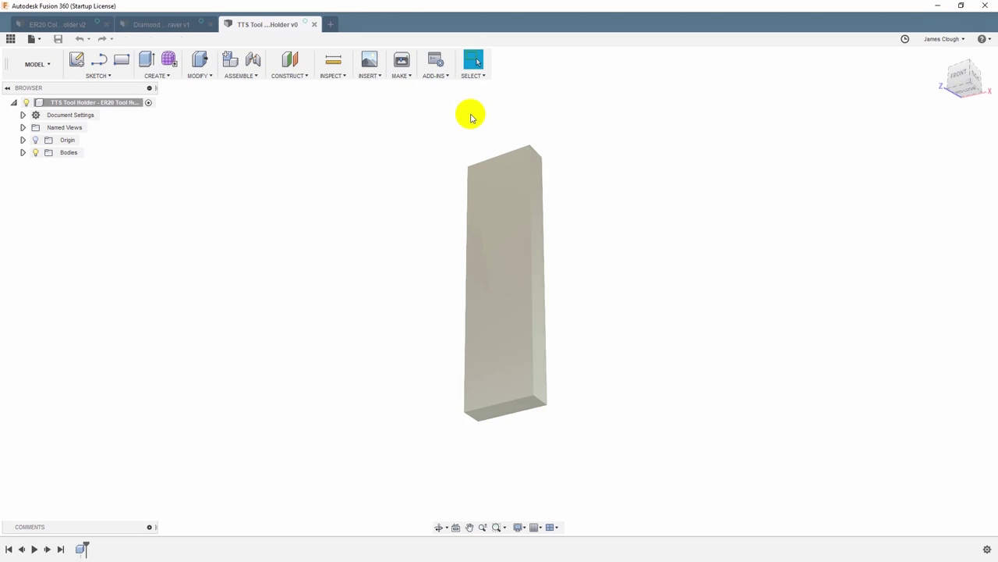
Insert the ER20 Collet Holder from the Demo project into the current design and move it clear of the box.
mouse_move(654, 306)
middle_mouse_down("shift")
mouse_move(655, 286)
mouse_move(665, 294)
middle_mouse_up("shift")
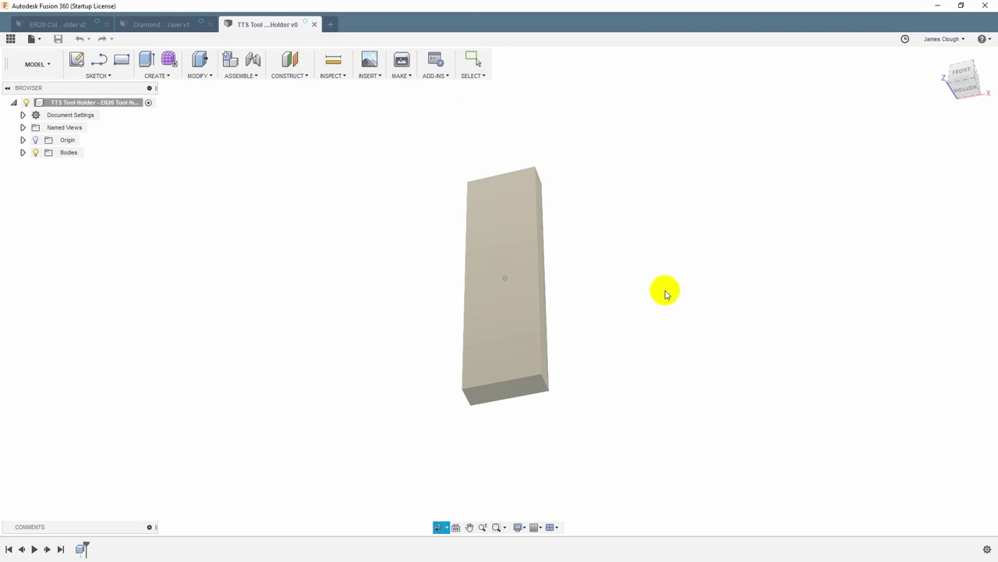
left_click(11, 39)
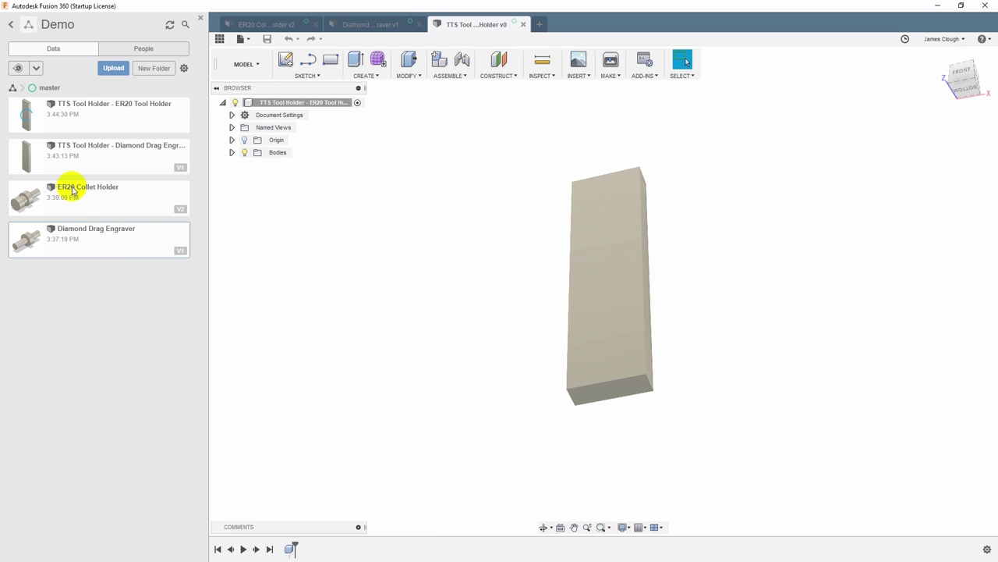
left_click_drag(73, 190, 426, 203)
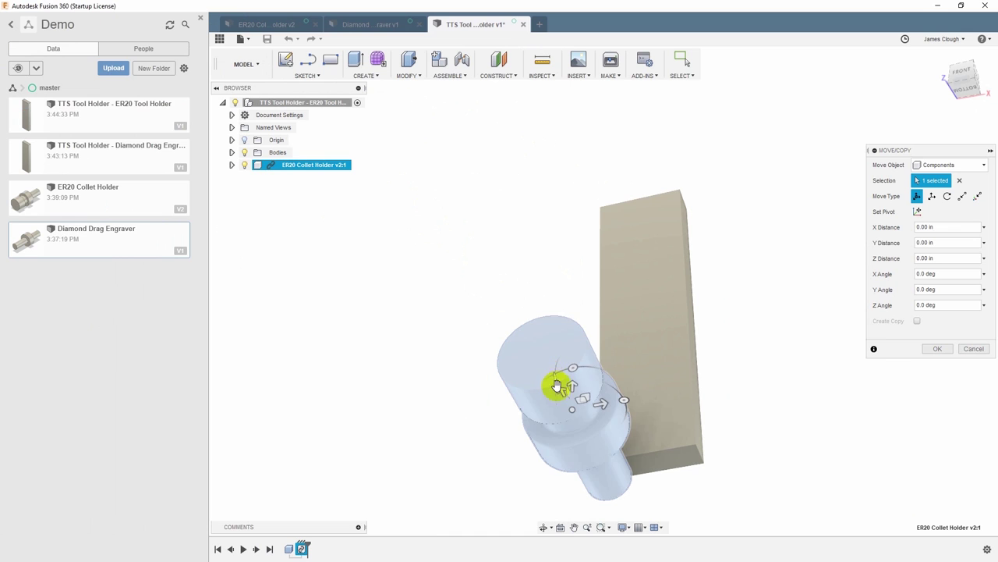
left_click_drag(564, 393, 535, 319)
left_click(937, 349)
middle_click_drag(765, 357, 754, 335, "shift")
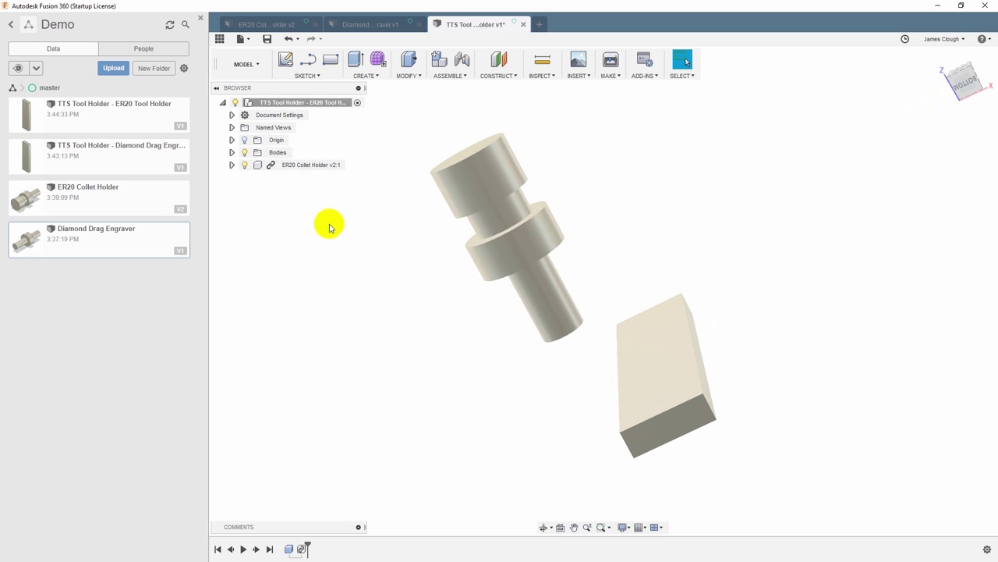
Start a rigid joint from the centre of the collet holder flange's shank-side face to the midpoint of the box's rear end edge, flipped.
left_click(199, 17)
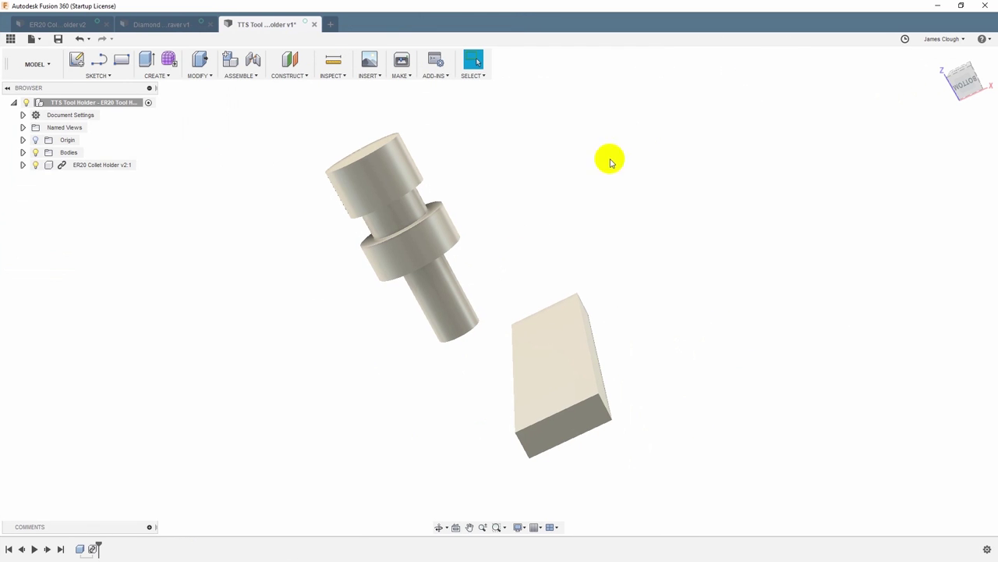
middle_click_drag(565, 306, 444, 226, "shift")
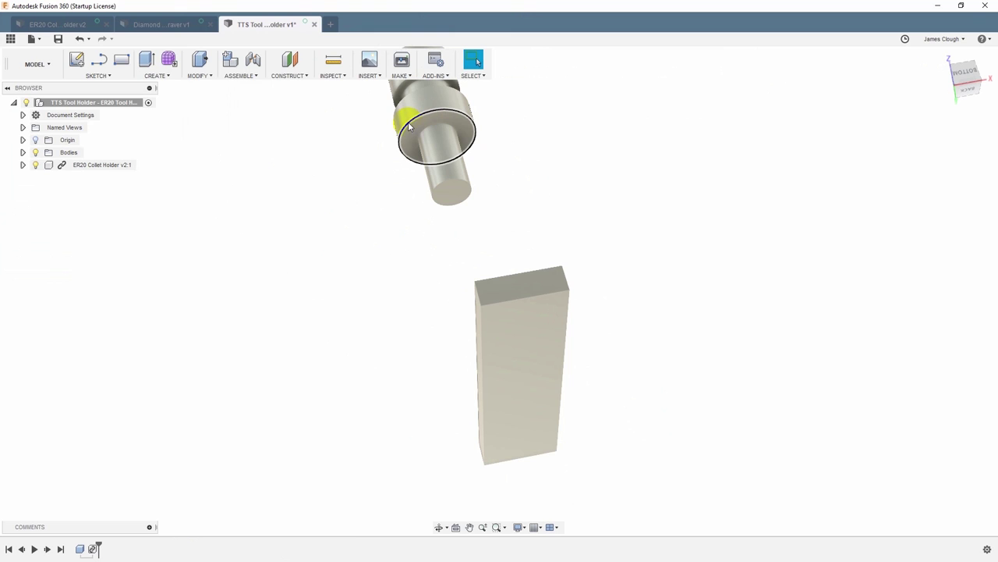
key("j")
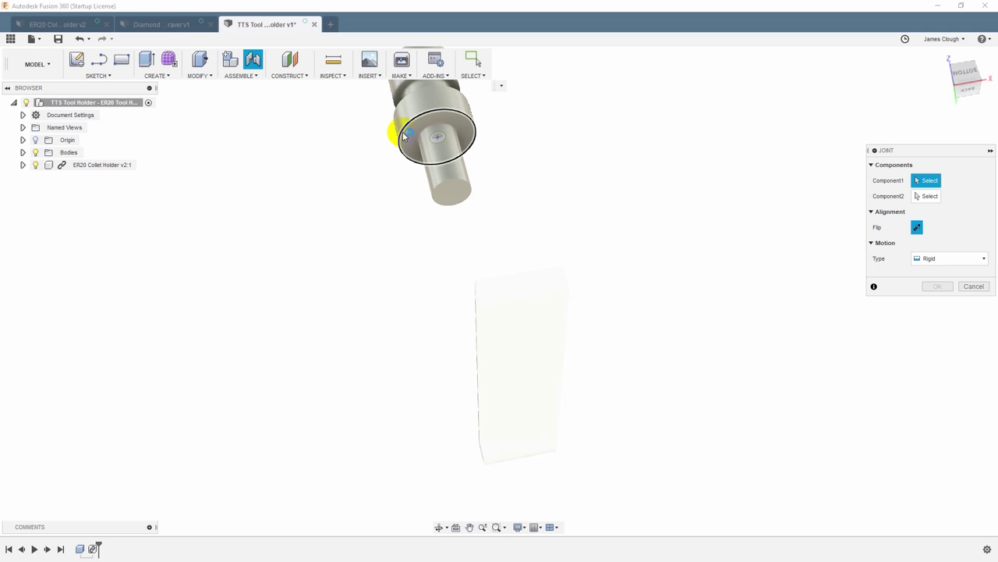
left_click(471, 123)
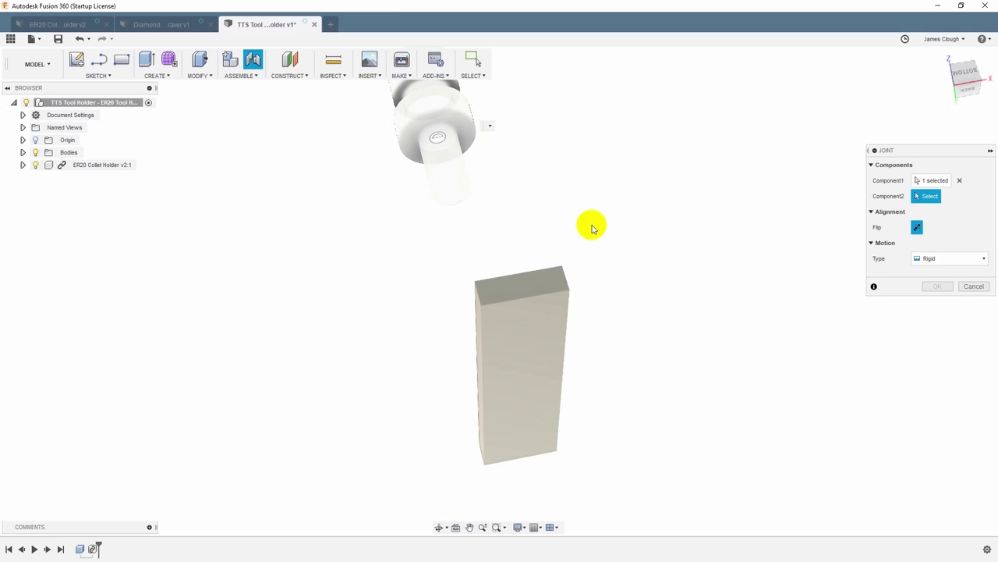
middle_click_drag(591, 223, 591, 273, "shift")
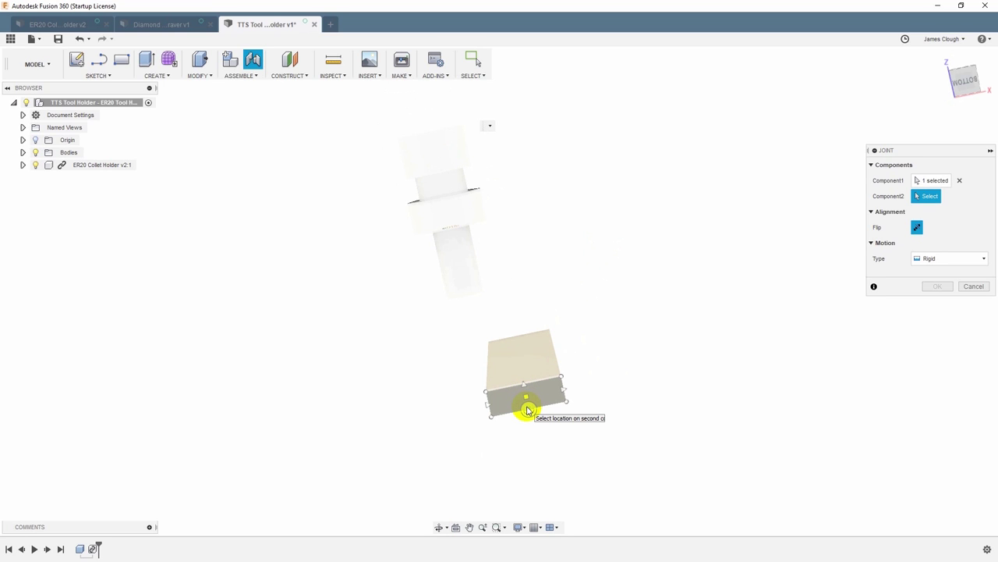
left_click(527, 411)
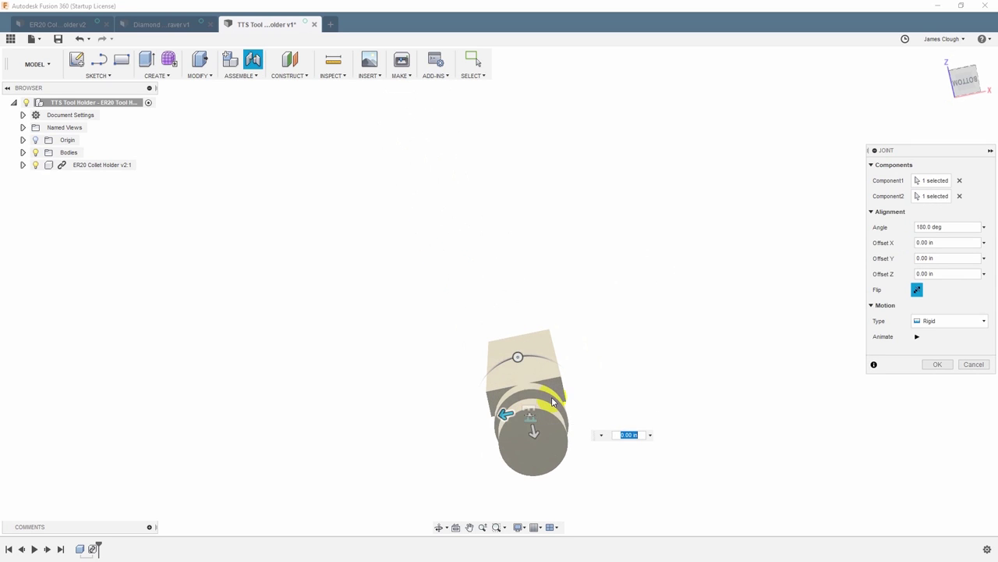
mouse_move(703, 326)
middle_mouse_down("shift")
mouse_move(695, 341)
mouse_move(704, 345)
middle_mouse_up("shift")
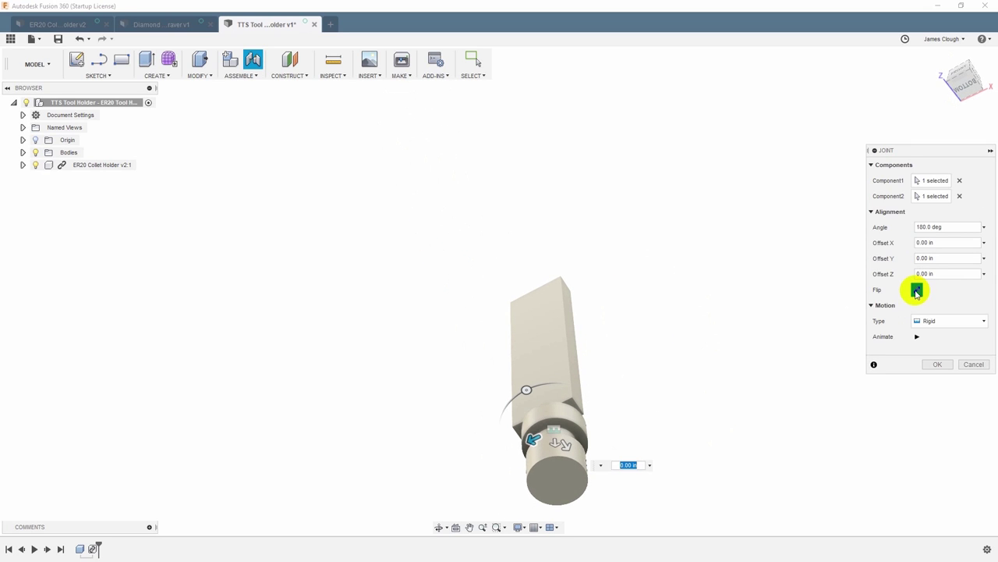
left_click(917, 291)
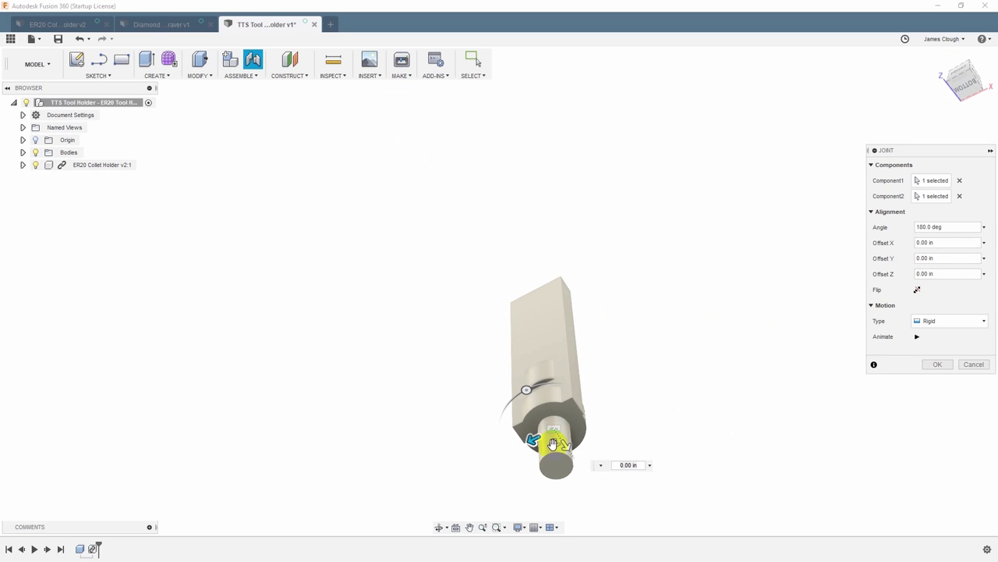
Offset the rigid joint by -0.800 in in Y and -1.5 in in Z so the collet holder sits partly inside the box.
middle_click_drag(611, 443, 624, 423, "shift")
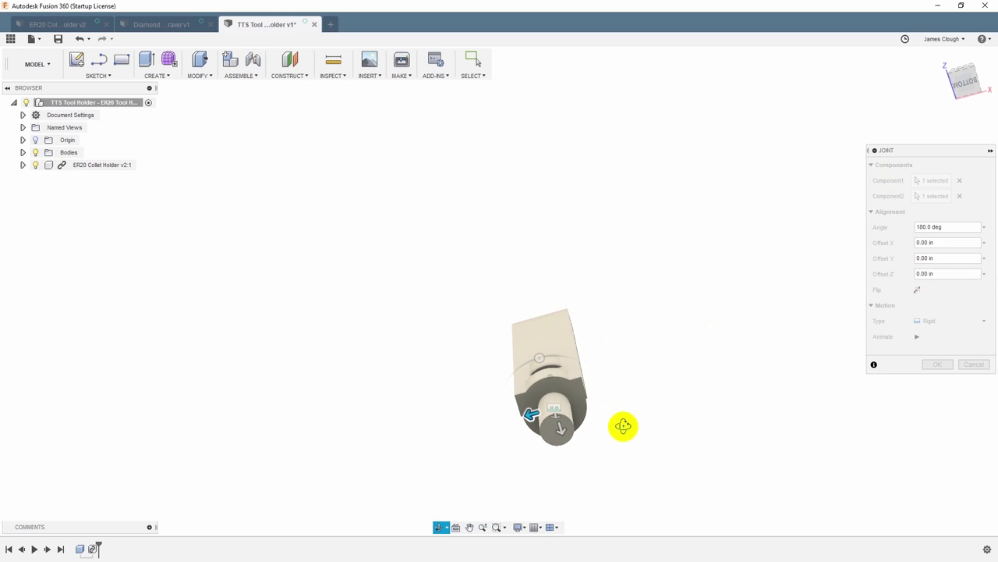
left_click_drag(557, 416, 546, 368)
middle_click_drag(661, 369, 640, 395, "shift")
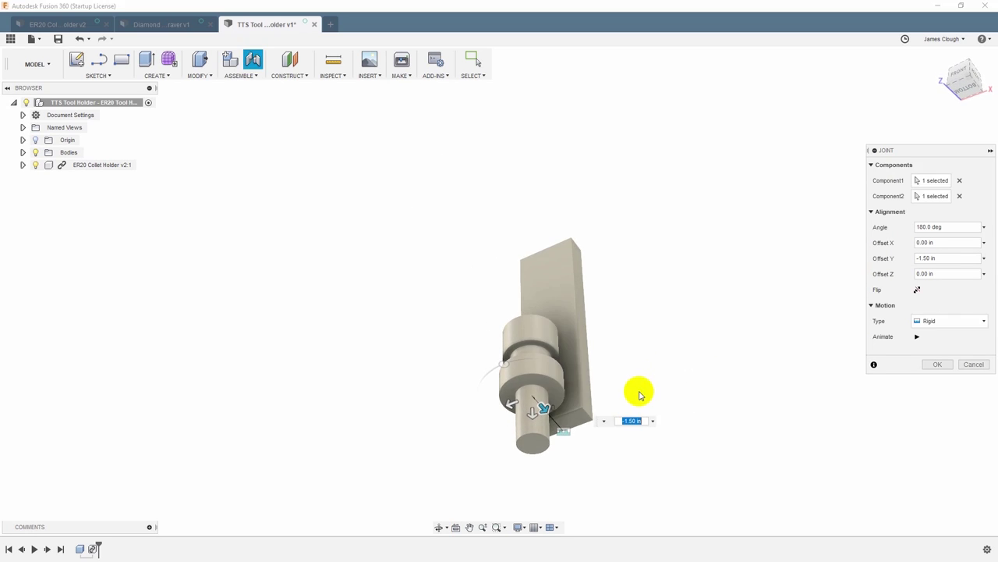
left_click_drag(531, 412, 532, 370)
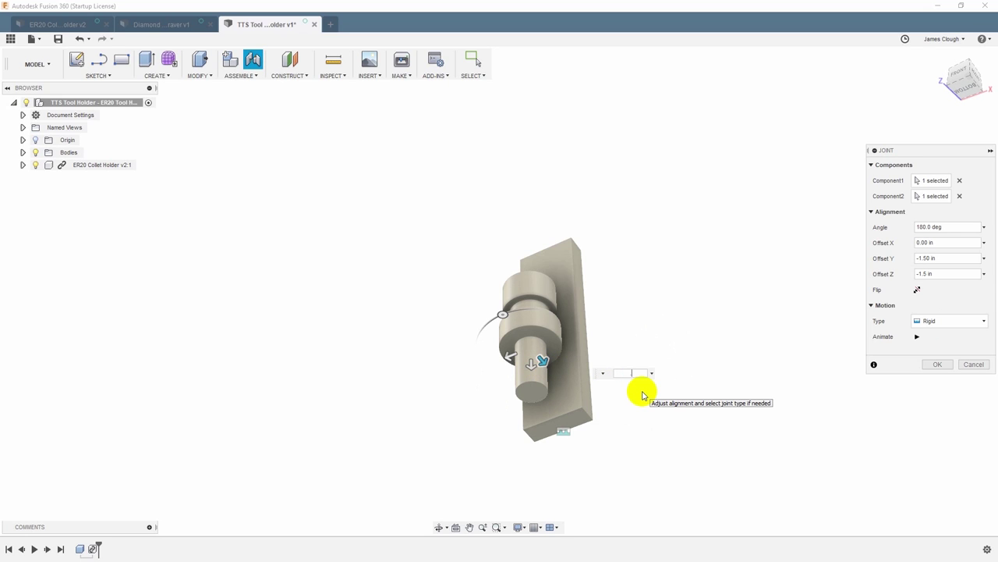
key("Return")
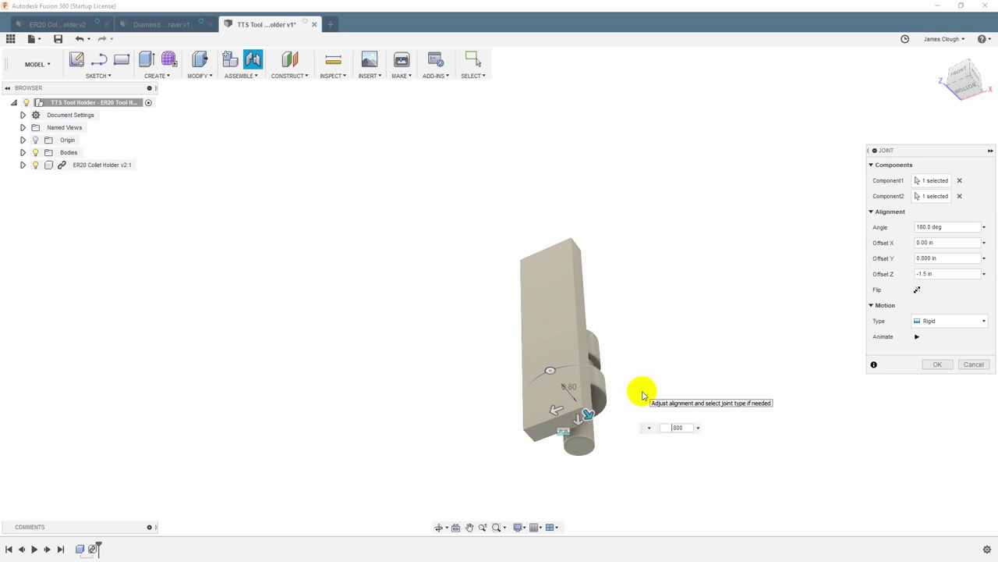
key("Return")
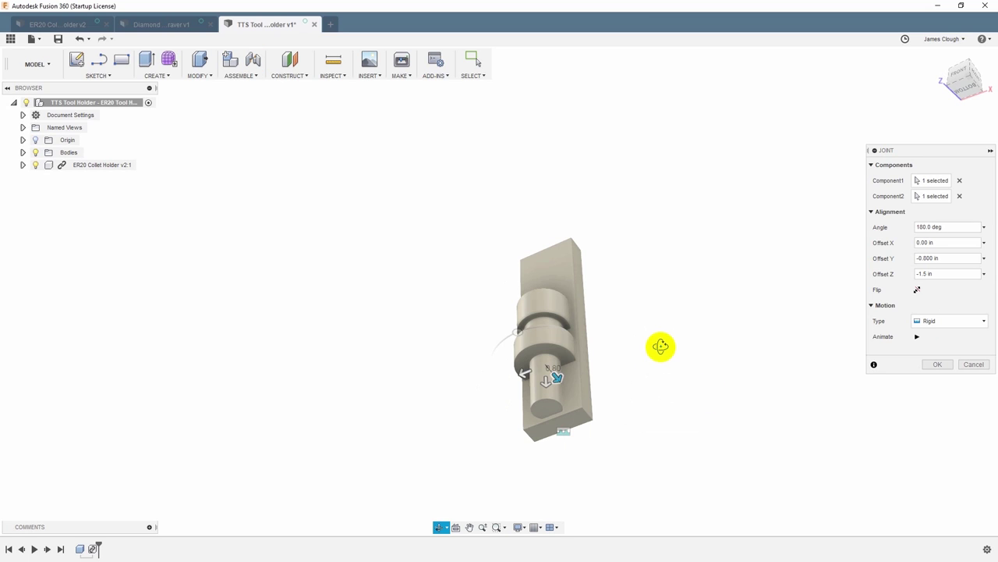
mouse_move(657, 346)
middle_mouse_down("shift")
mouse_move(660, 304)
mouse_move(633, 414)
mouse_move(670, 427)
mouse_move(826, 404)
mouse_move(756, 403)
mouse_move(700, 318)
mouse_move(670, 359)
mouse_move(648, 366)
mouse_move(653, 350)
mouse_move(669, 348)
middle_mouse_up("shift")
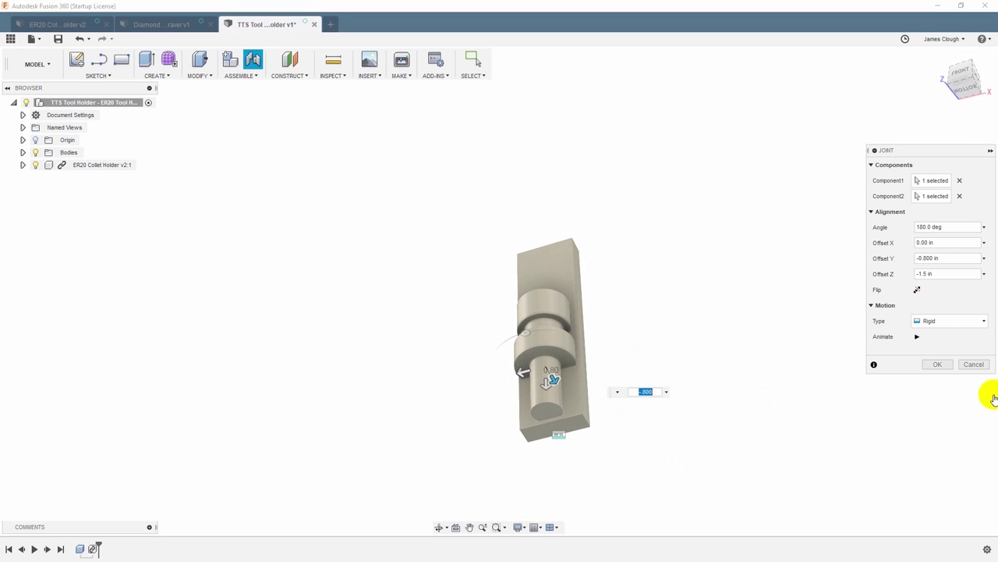
left_click(936, 365)
middle_click_drag(662, 361, 656, 382, "shift")
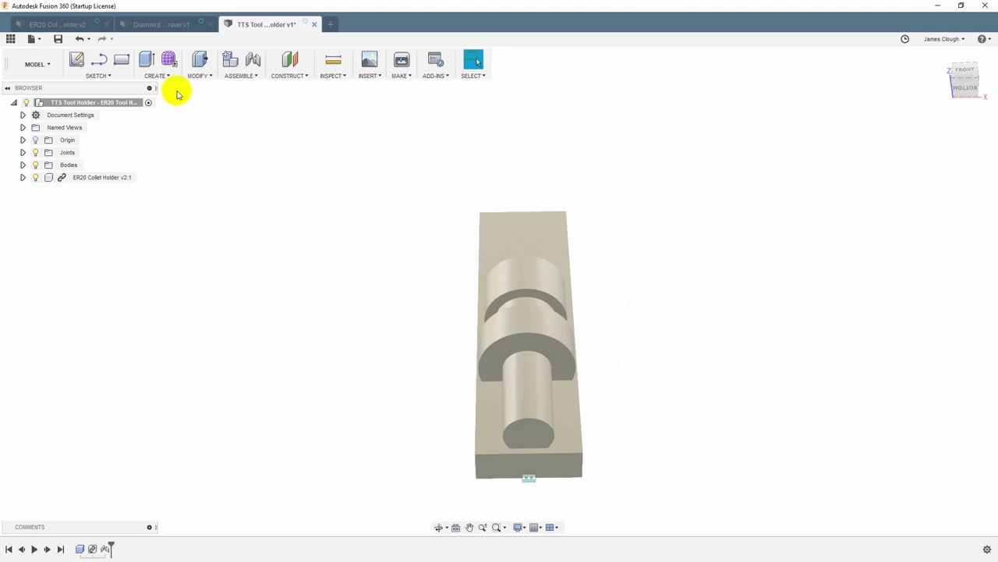
Combine the bodies with the Cut operation, using the box as target and the collet holder as tool body.
left_click(195, 78)
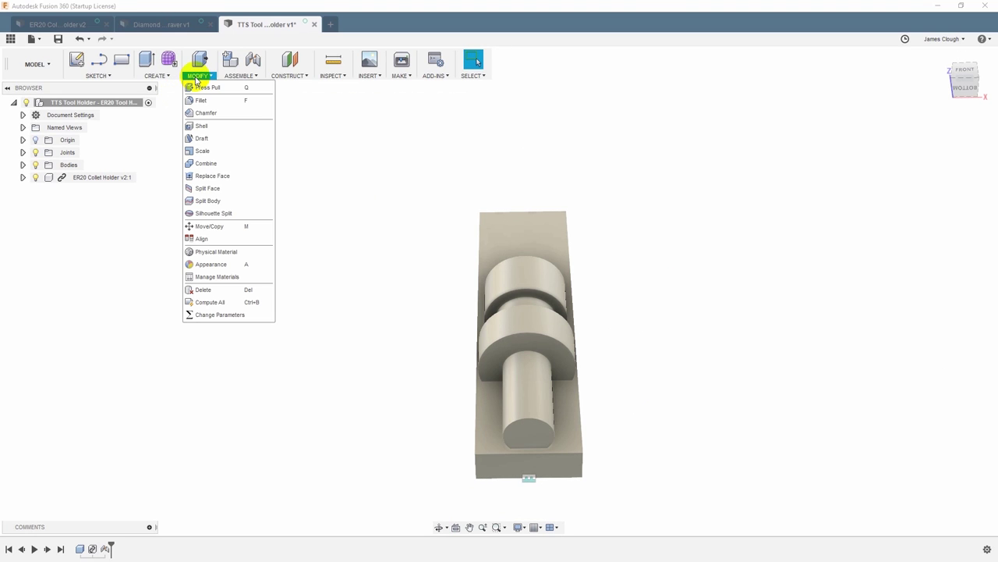
left_click(205, 164)
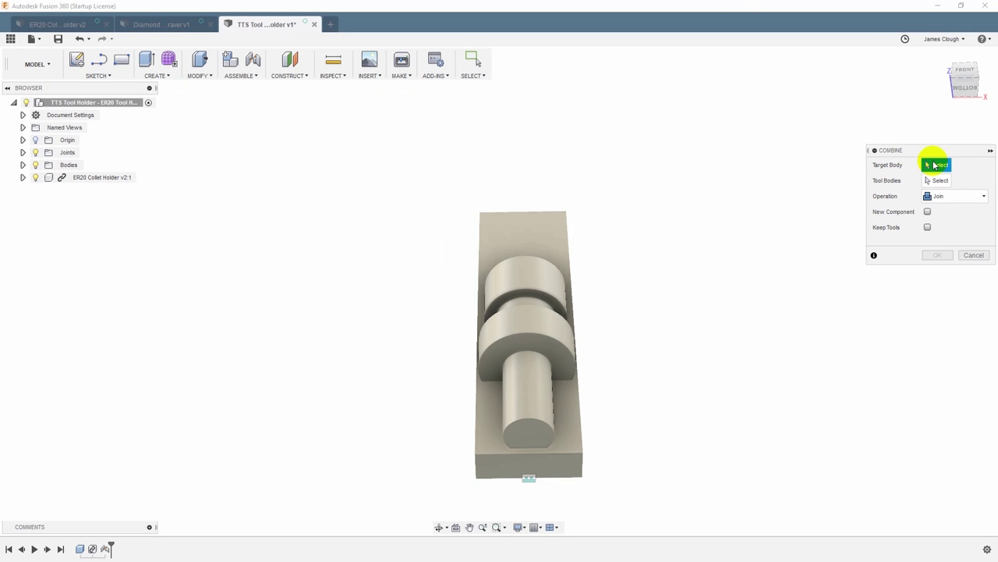
left_click(551, 231)
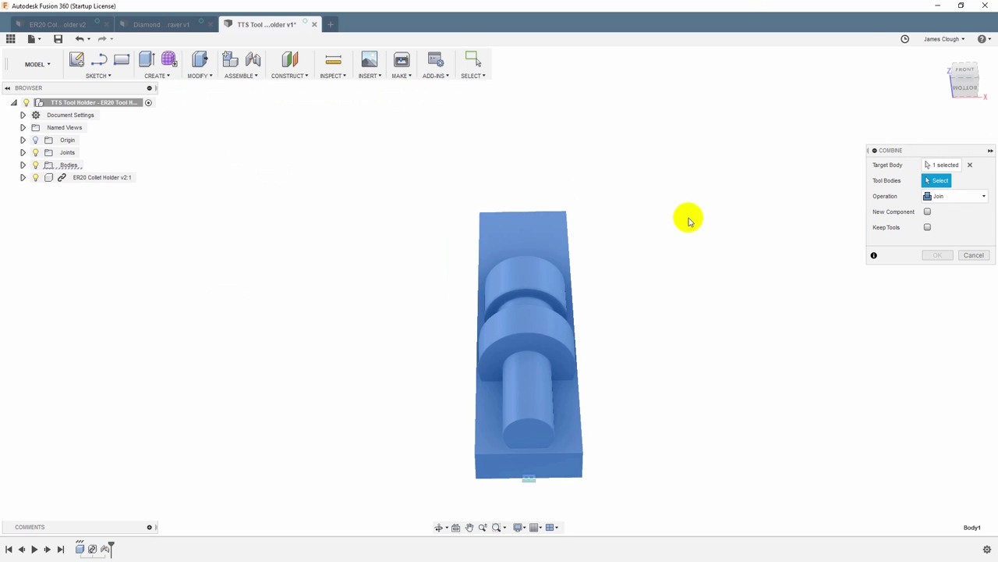
left_click(536, 327)
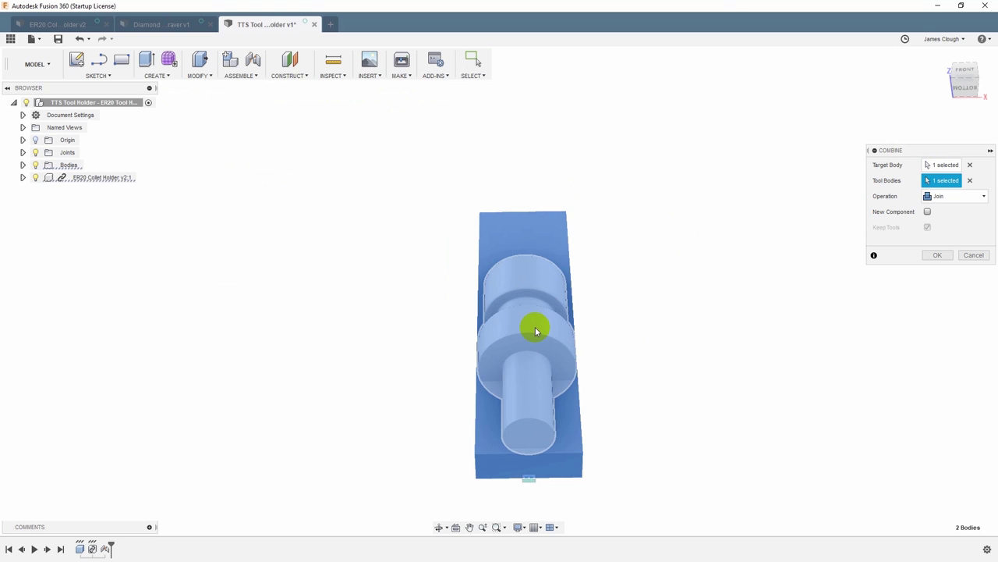
left_click(983, 198)
left_click(941, 224)
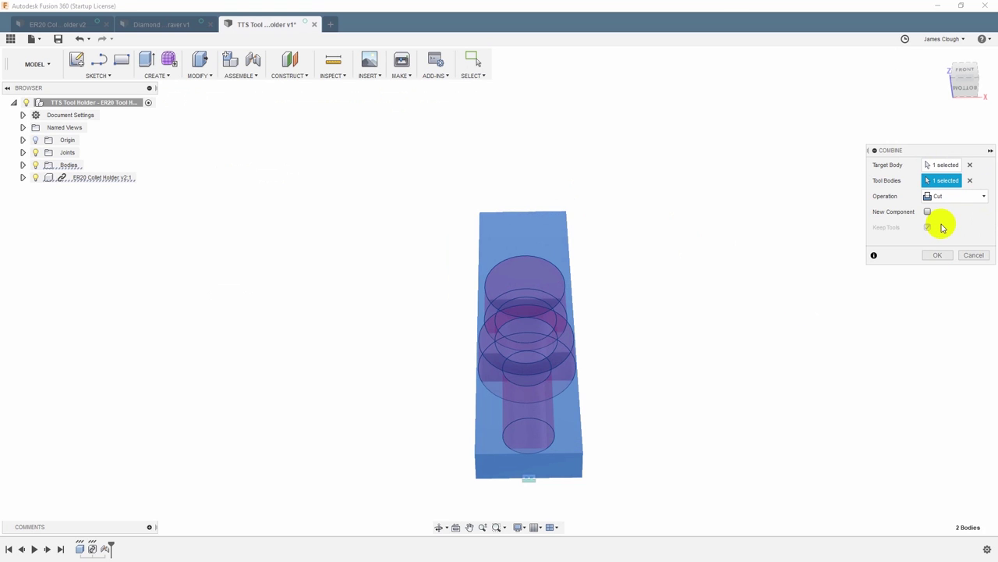
middle_click_drag(710, 333, 659, 345, "shift")
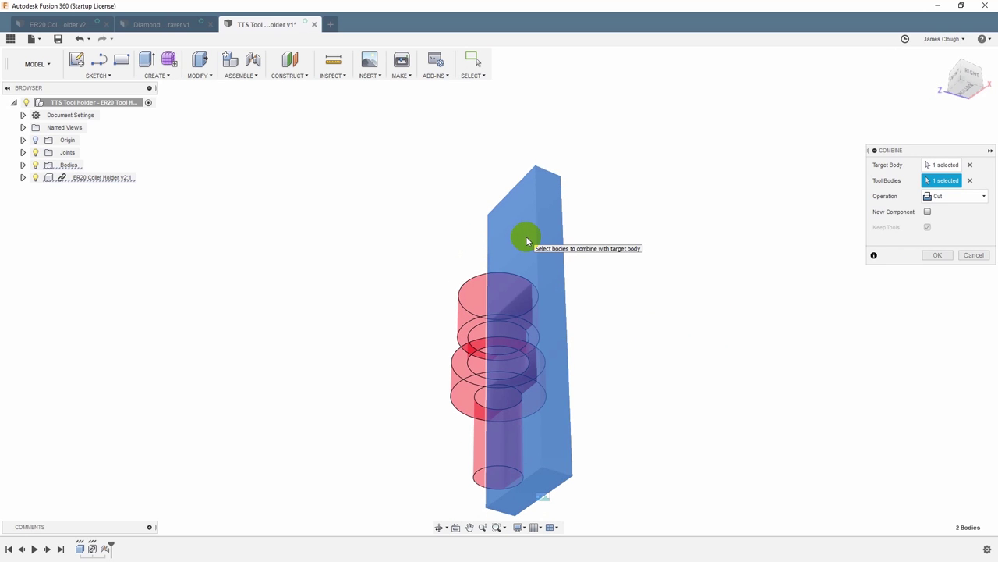
left_click(940, 256)
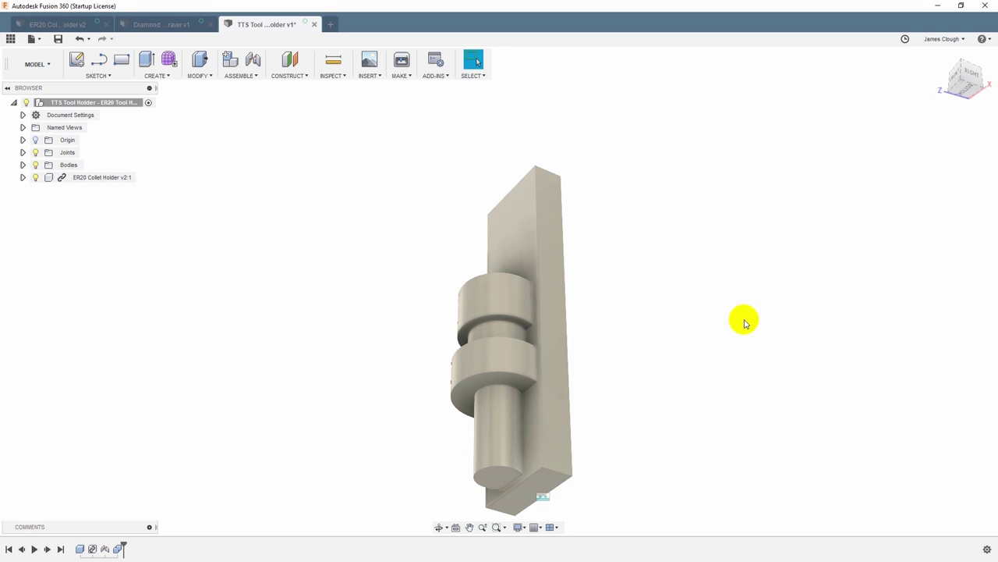
Hide the ER20 Collet Holder component to expose the pocket cut into the box.
middle_click_drag(633, 346, 653, 341, "shift")
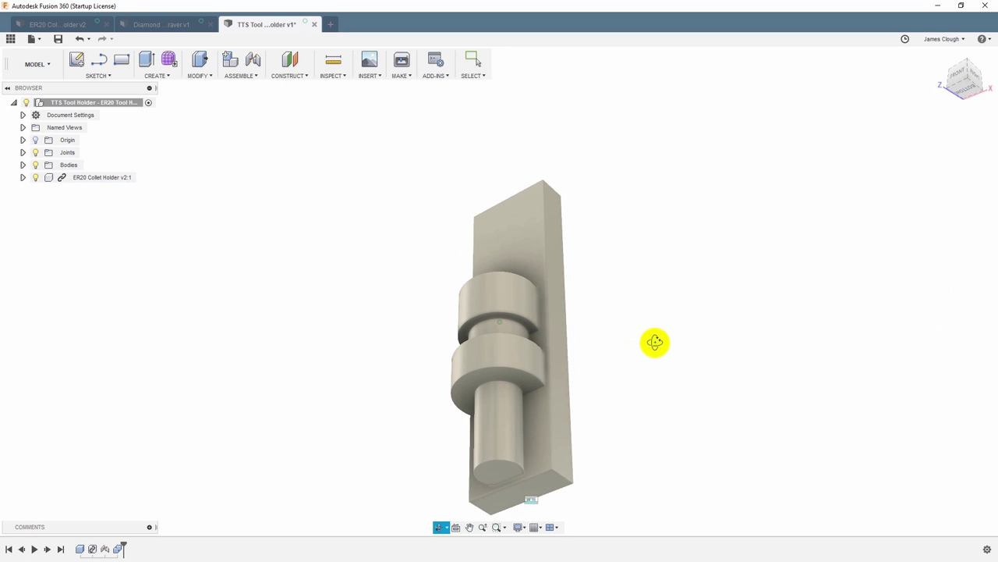
left_click(35, 177)
middle_click_drag(632, 346, 541, 328, "shift")
scroll(579, 342, "up", 3)
middle_click_drag(541, 377, 553, 339, "shift")
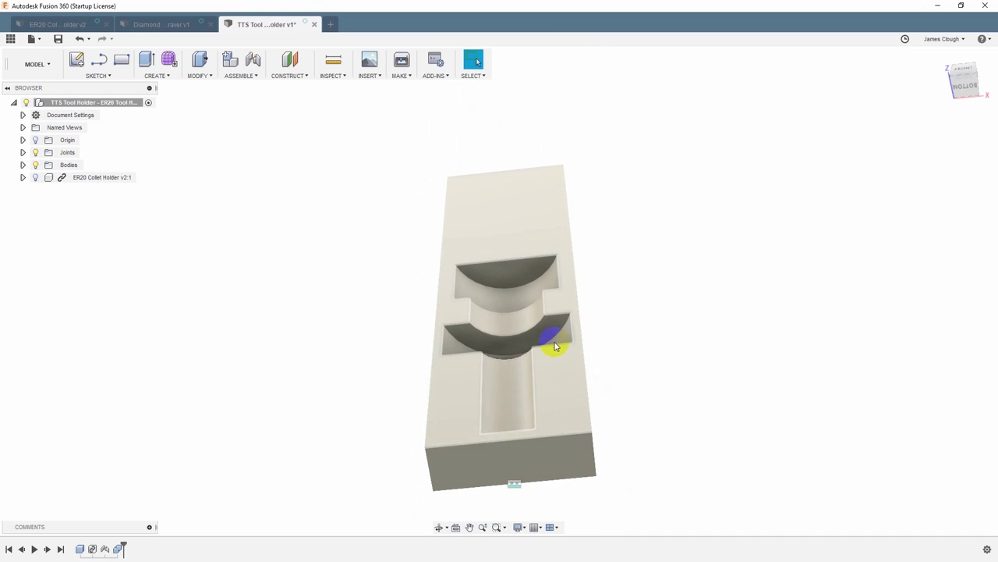
Extrude the end face of the wide collet-nut pocket -4.20 in as a cut through the far end of the box.
left_click(512, 269)
right_click(513, 267)
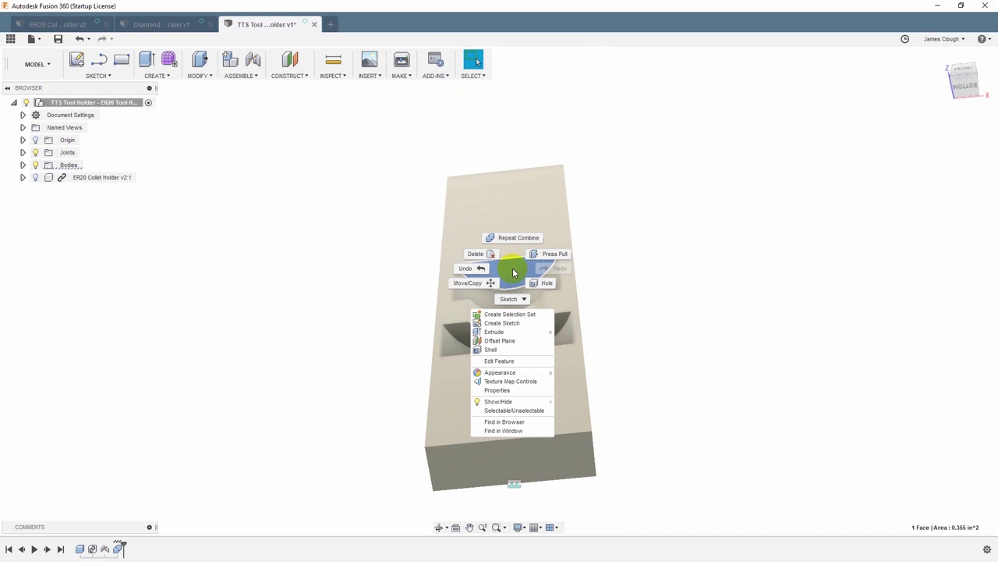
left_click(494, 332)
left_click_drag(512, 274, 510, 123)
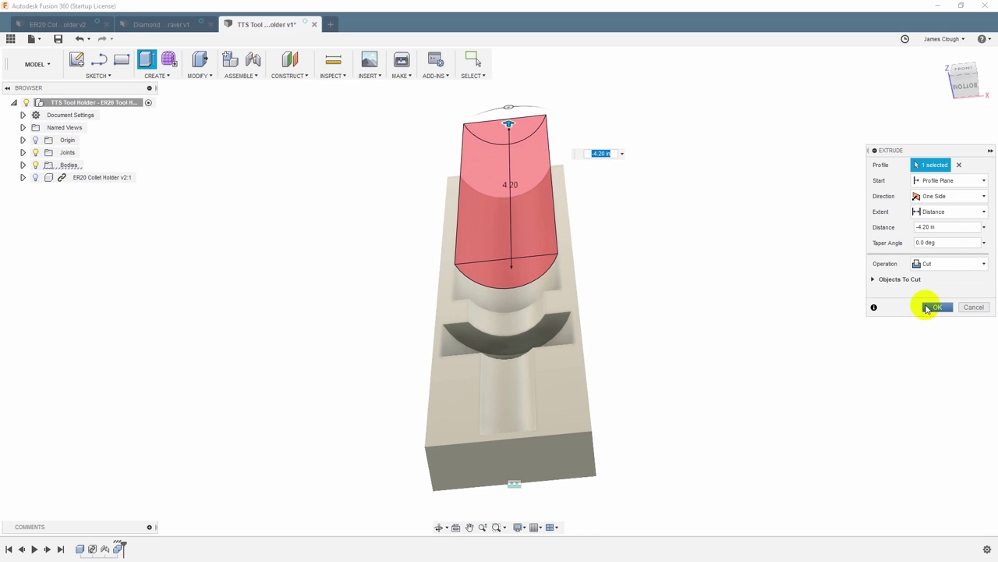
left_click(933, 307)
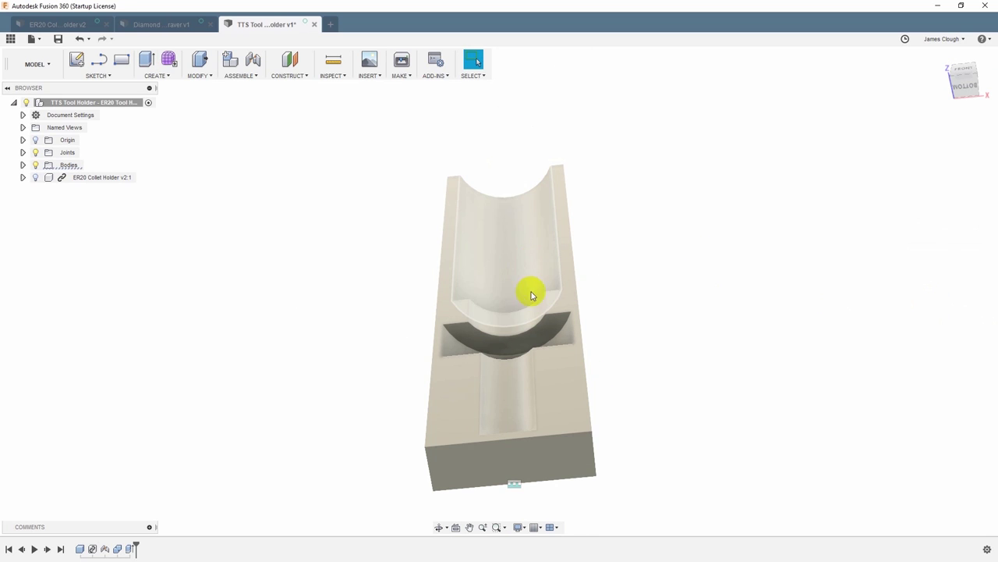
Extrude the end face of the narrow shank groove as a cut out through the near end of the box.
middle_click_drag(537, 320, 499, 393, "shift")
scroll(499, 392, "up", 5)
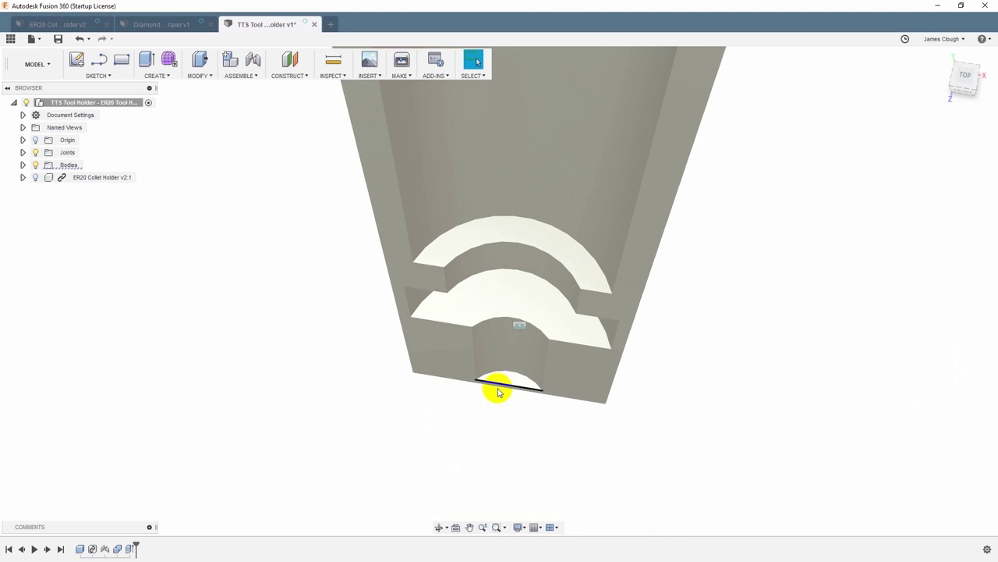
left_click(508, 382)
right_click(508, 382)
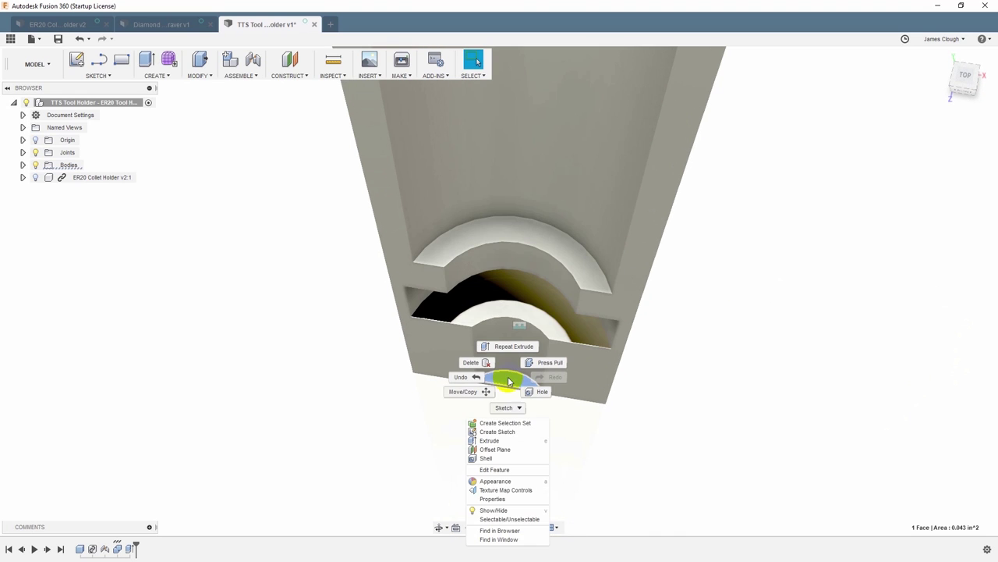
left_click(486, 439)
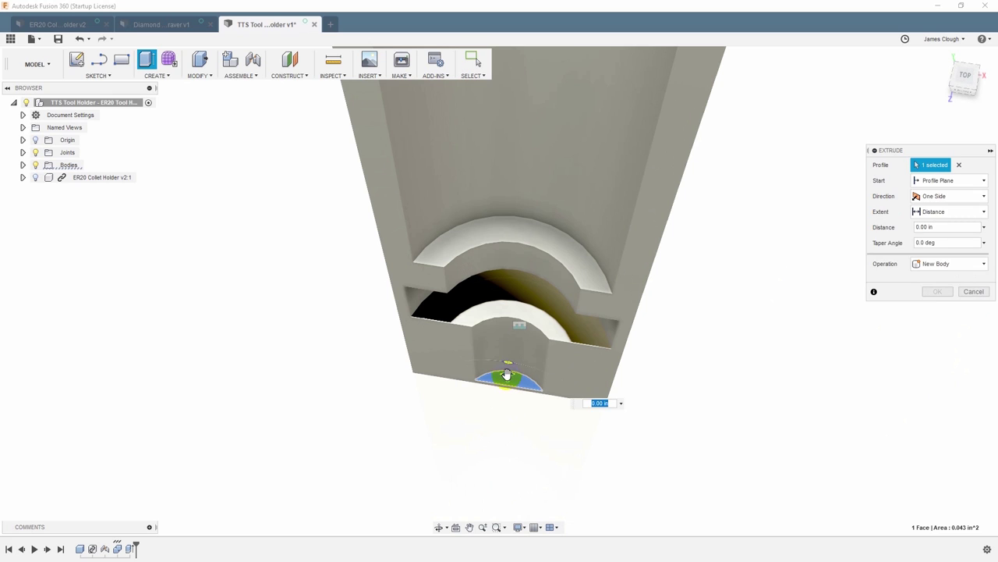
left_click_drag(508, 375, 499, 421)
left_click(938, 306)
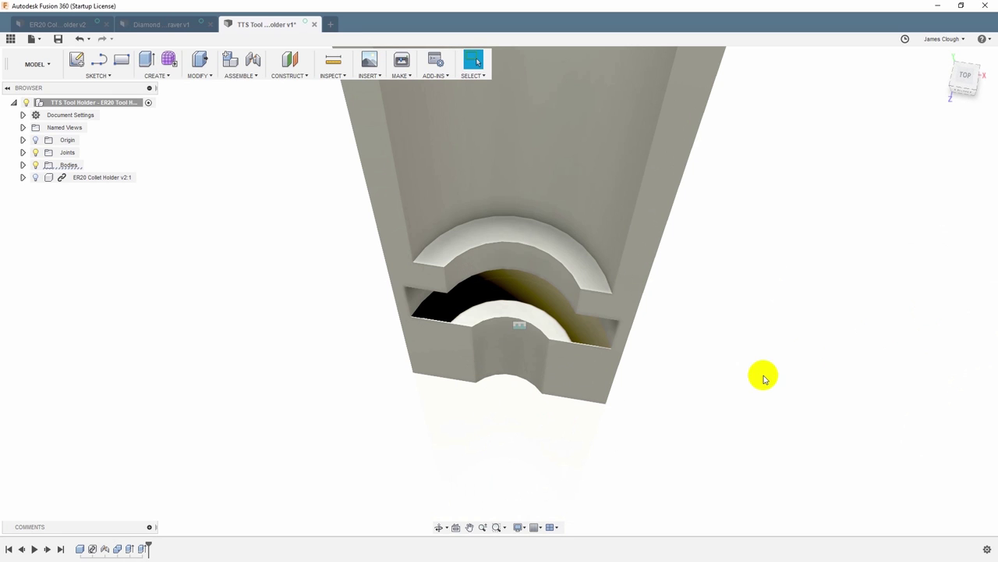
middle_click_drag(762, 377, 679, 339, "shift")
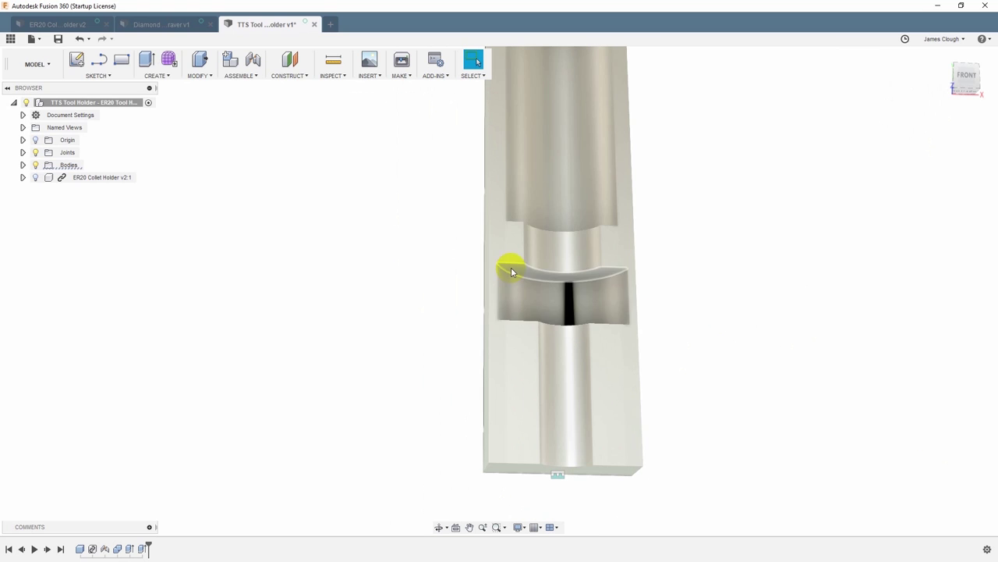
mouse_move(538, 230)
middle_mouse_down("shift")
mouse_move(538, 270)
mouse_move(542, 221)
mouse_move(537, 295)
mouse_move(533, 261)
middle_mouse_up("shift")
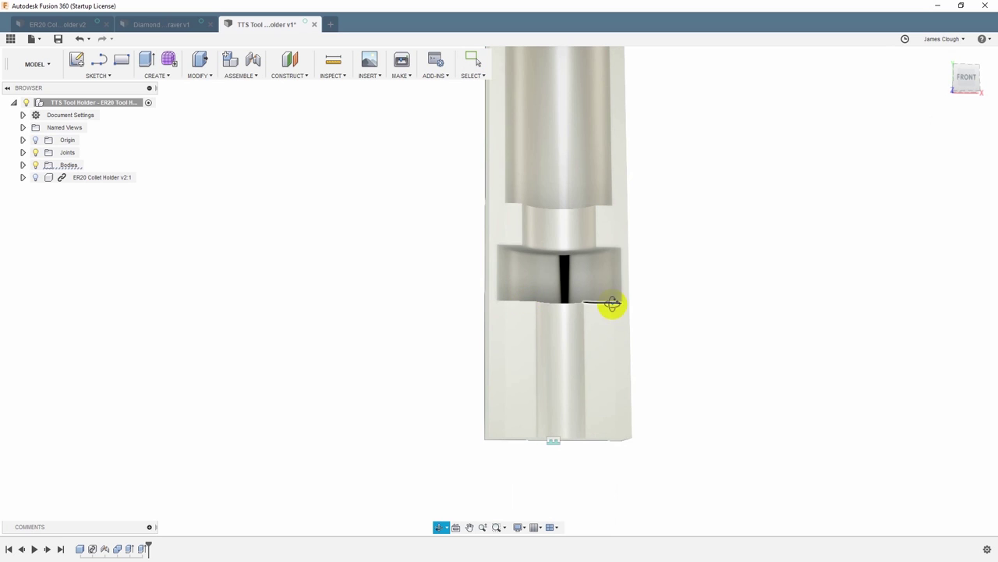
middle_click_drag(613, 305, 601, 252, "shift")
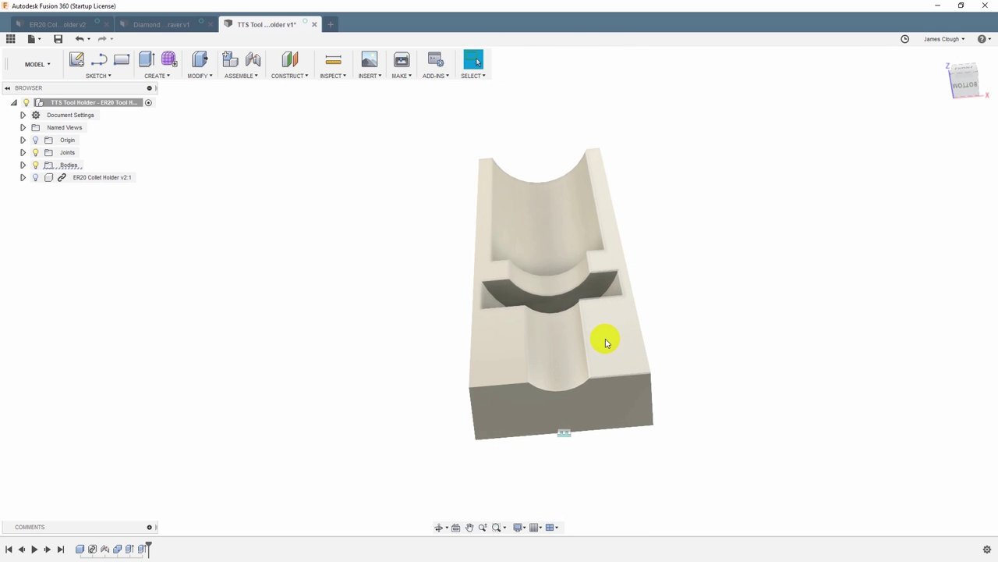
mouse_move(605, 341)
middle_mouse_down("shift")
mouse_move(602, 330)
mouse_move(602, 356)
mouse_move(606, 333)
middle_mouse_up("shift")
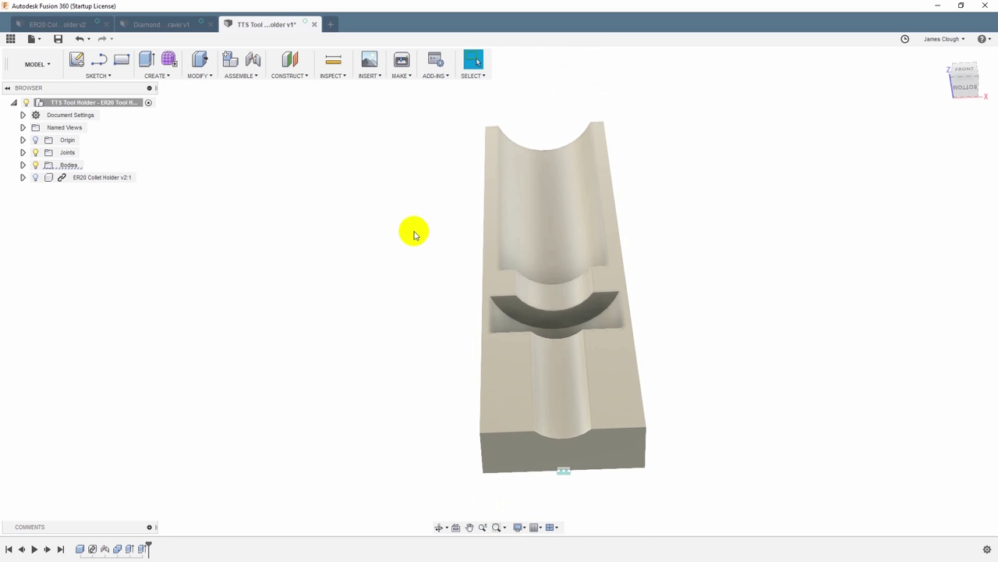
Save the design as a new version with the default version description.
key("ctrl+s")
left_click(505, 298)
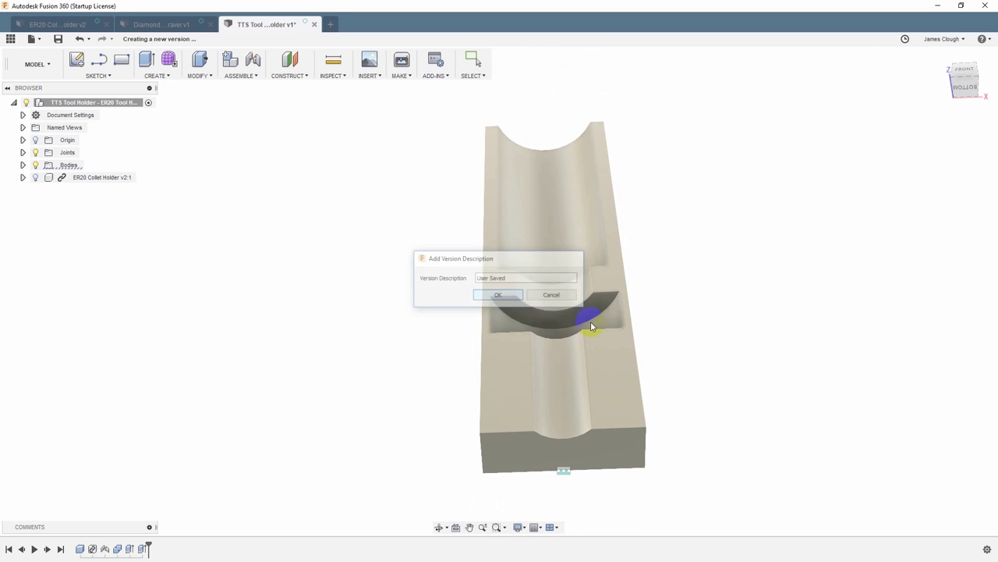
Start a Press Pull offset of -0.025 in on the curved face of the wide collet-nut pocket.
mouse_move(664, 289)
middle_mouse_down("shift")
mouse_move(662, 304)
mouse_move(663, 292)
middle_mouse_up("shift")
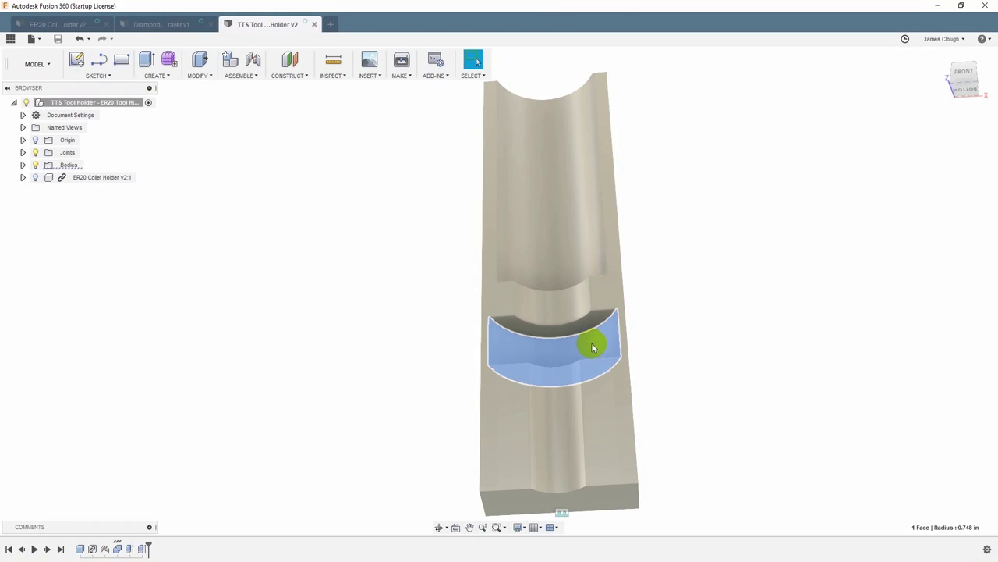
right_click(594, 347)
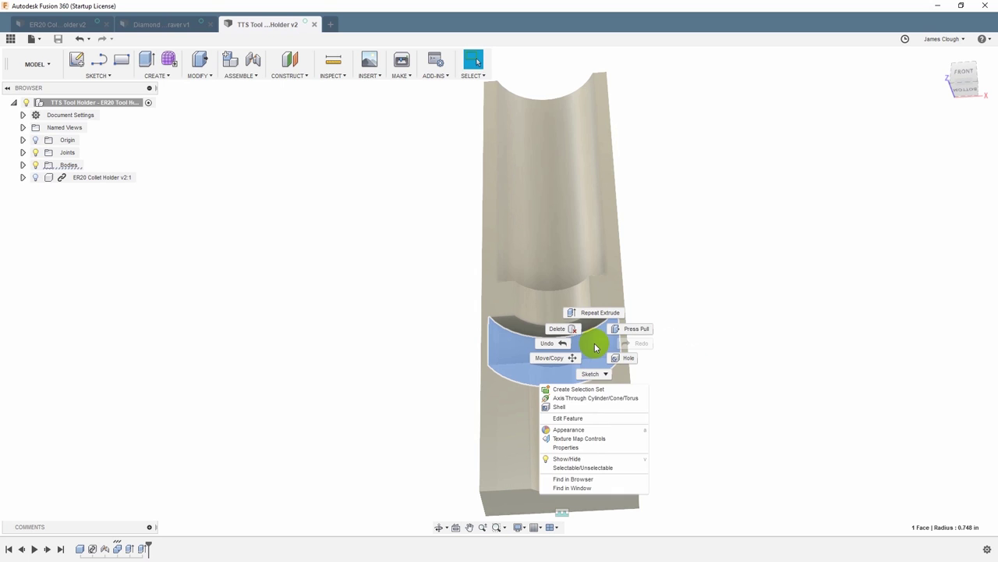
left_click(635, 329)
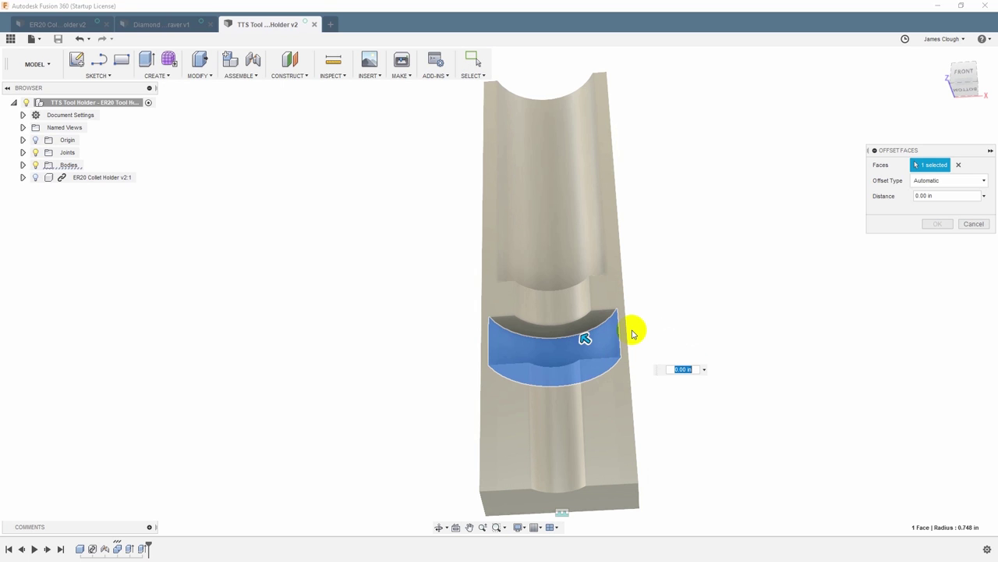
left_click_drag(585, 342, 593, 345)
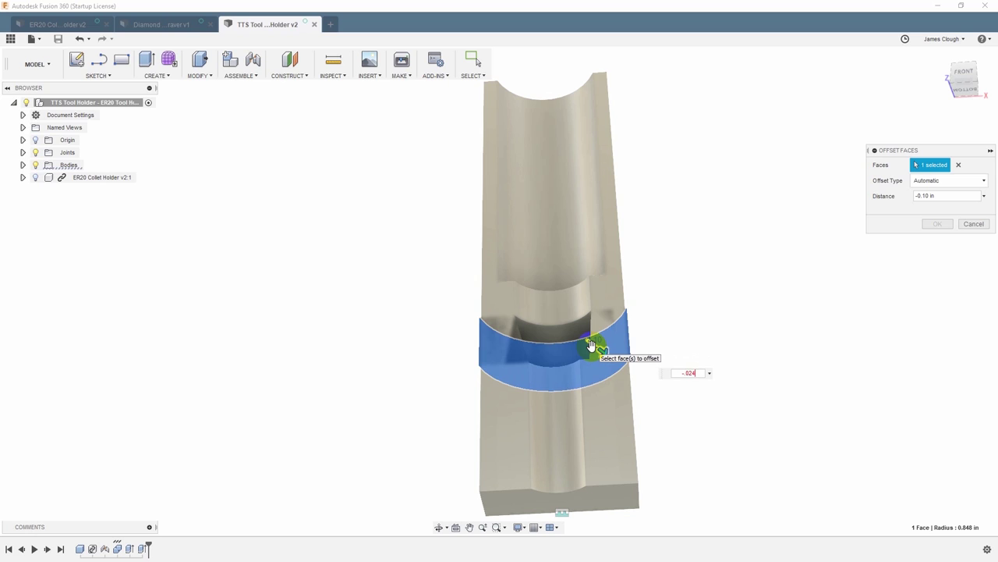
type("-.024")
key("Return")
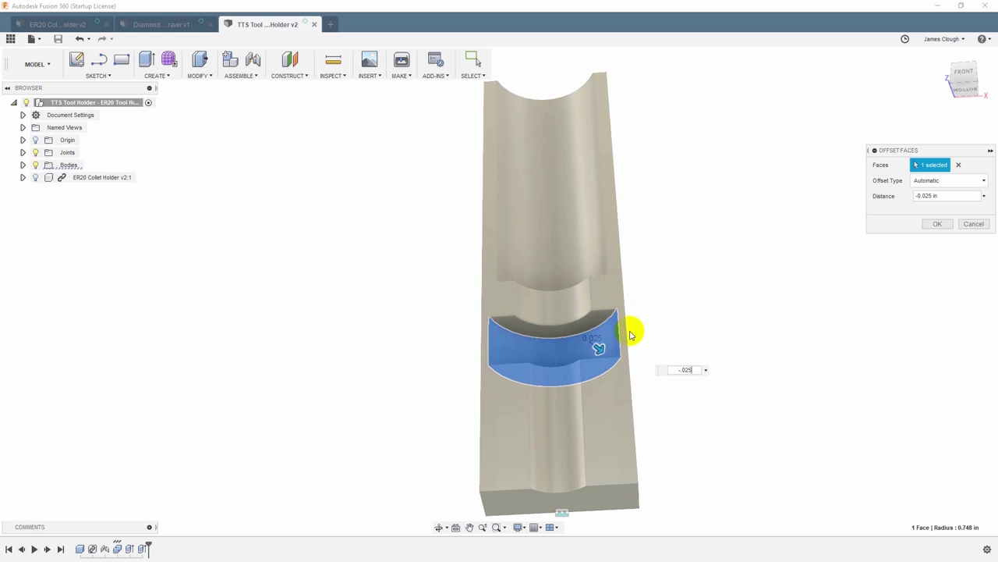
Add the remaining pocket, neck and groove faces to the -0.025 in offset and apply it.
left_click(593, 321)
left_click(561, 302)
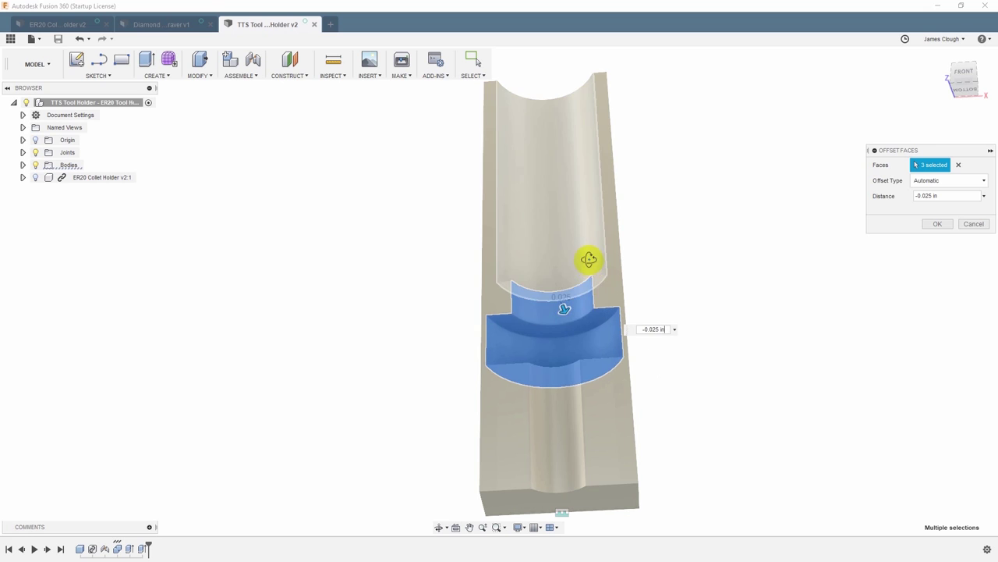
middle_click_drag(588, 258, 597, 339, "shift")
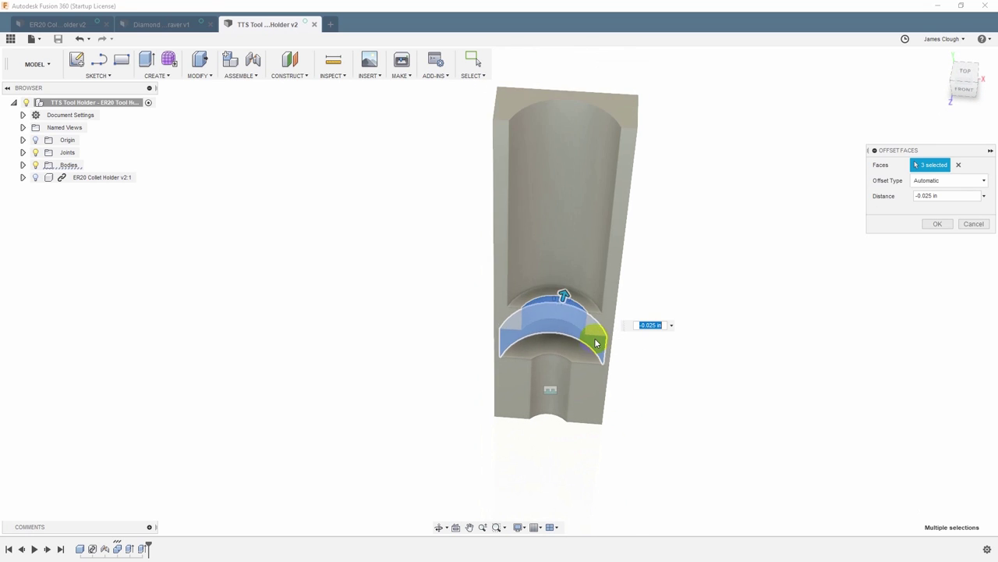
left_click(588, 270)
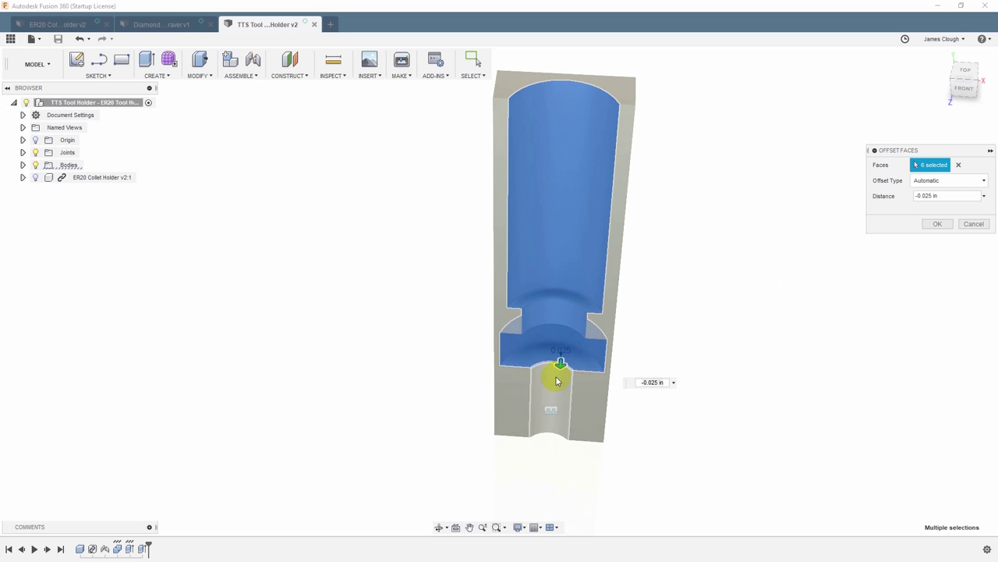
left_click(557, 382)
middle_click_drag(674, 352, 680, 305, "shift")
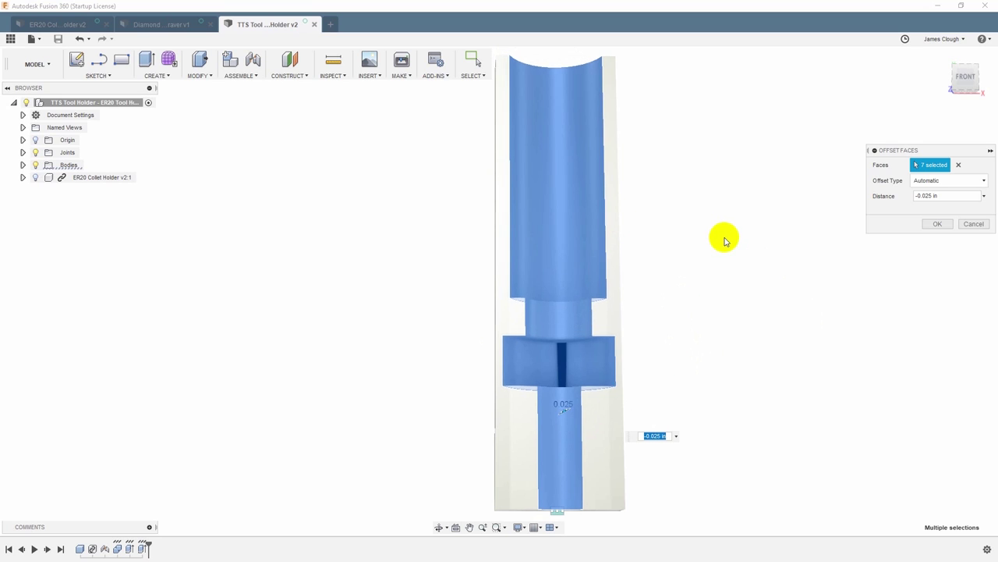
middle_click_drag(664, 287, 670, 260, "shift")
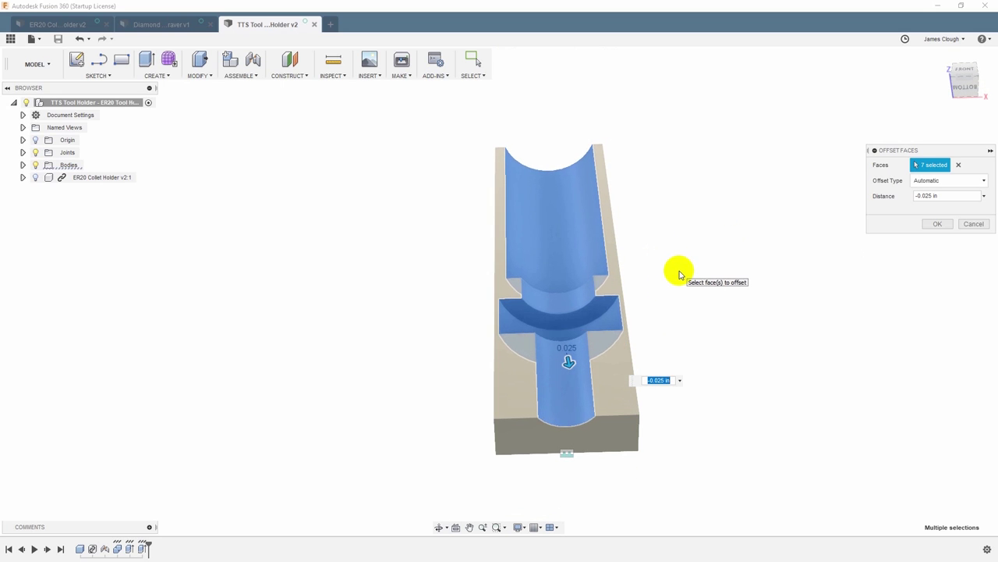
middle_click_drag(674, 283, 675, 321, "shift")
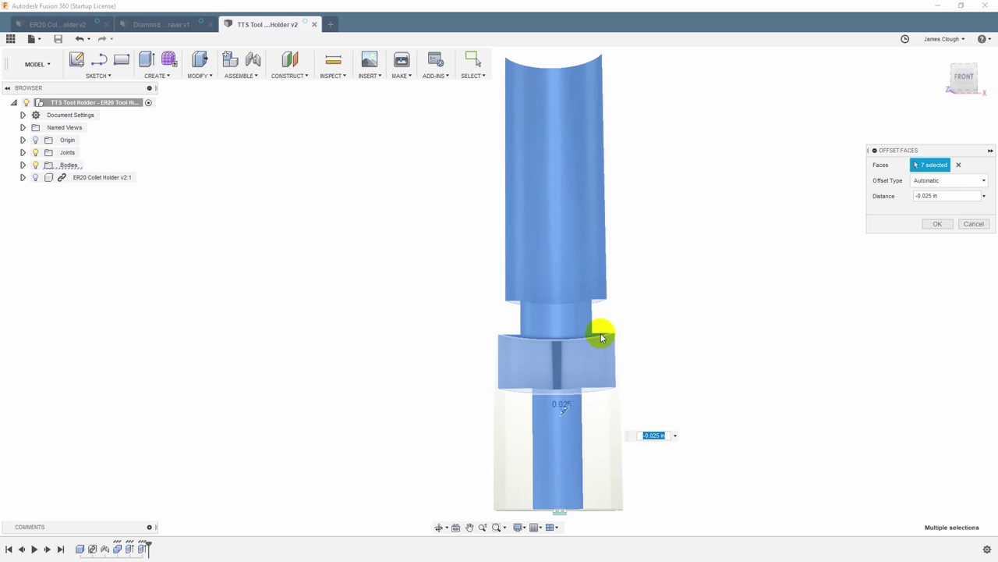
middle_click_drag(606, 395, 597, 336, "shift")
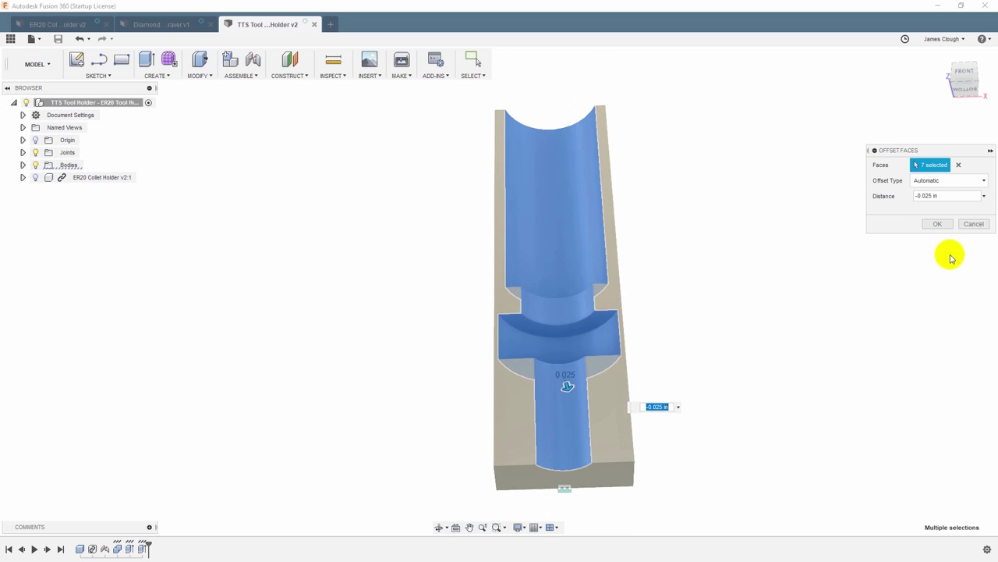
left_click(938, 225)
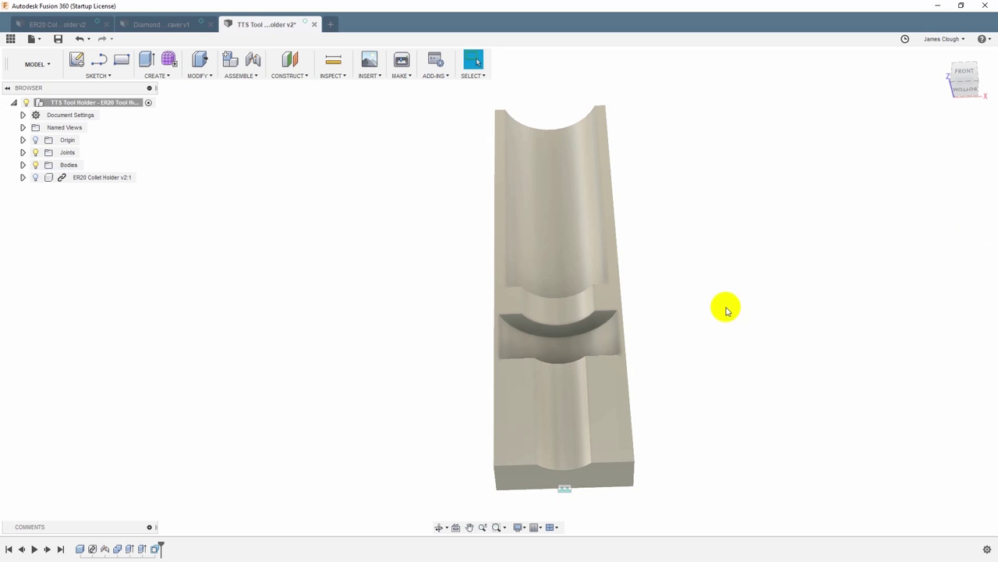
Start a sketch on the box's long side face and project the collet-nut pocket's short upper edge into it.
middle_click_drag(726, 305, 686, 324, "shift")
mouse_move(512, 348)
middle_mouse_down("shift")
mouse_move(528, 385)
mouse_move(524, 364)
middle_mouse_up("shift")
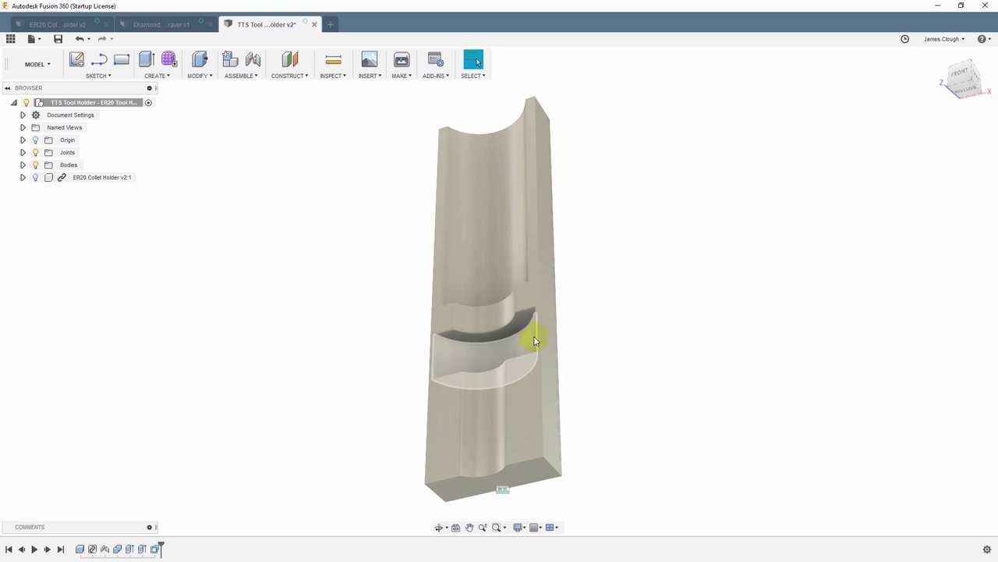
middle_click_drag(563, 313, 537, 293, "shift")
left_click(541, 284)
right_click(542, 282)
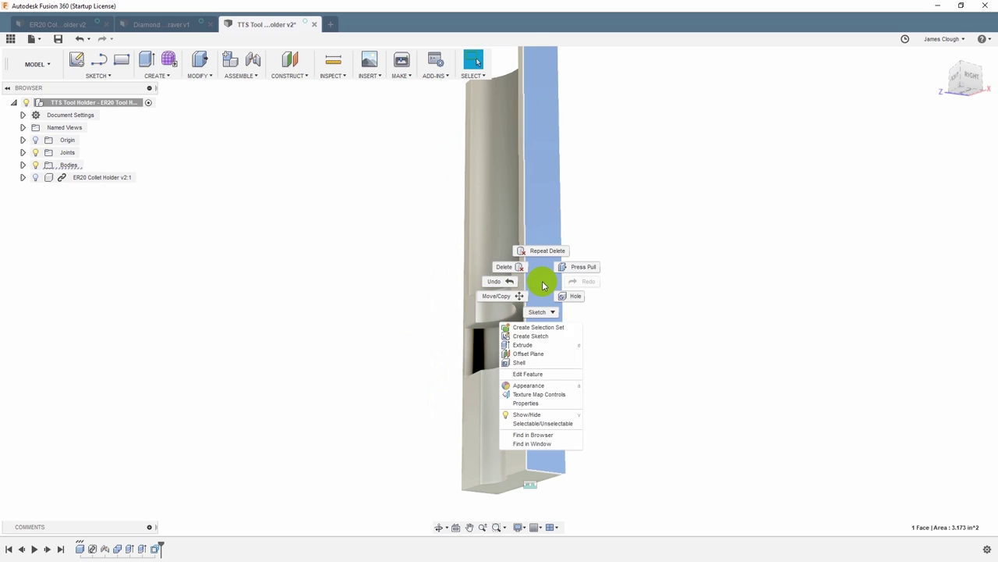
left_click(534, 337)
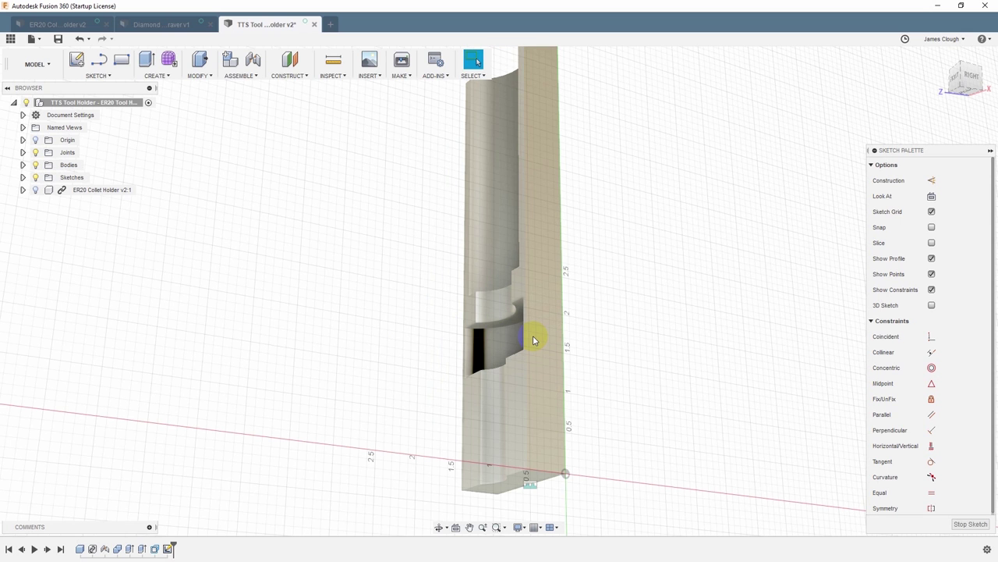
key("p")
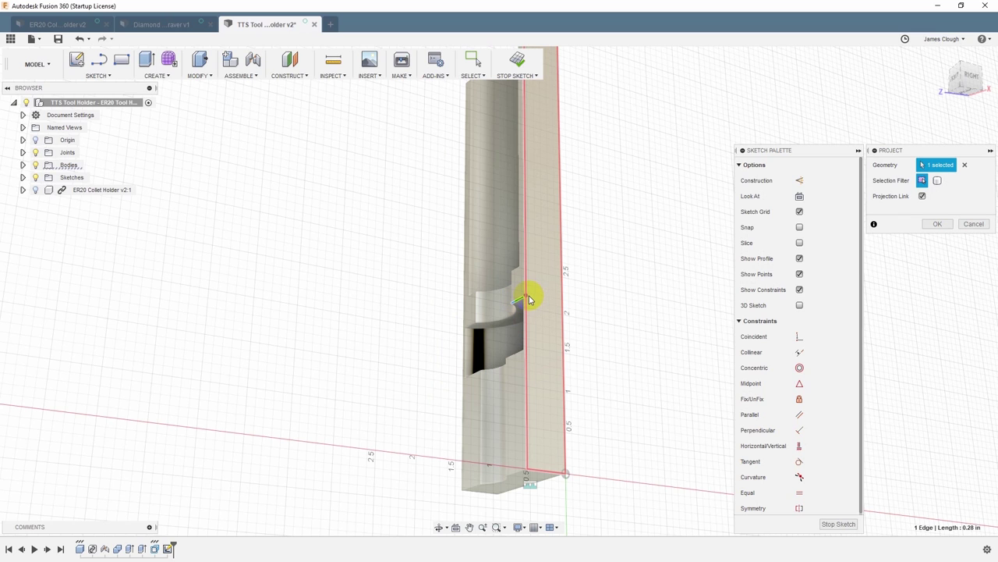
left_click(938, 224)
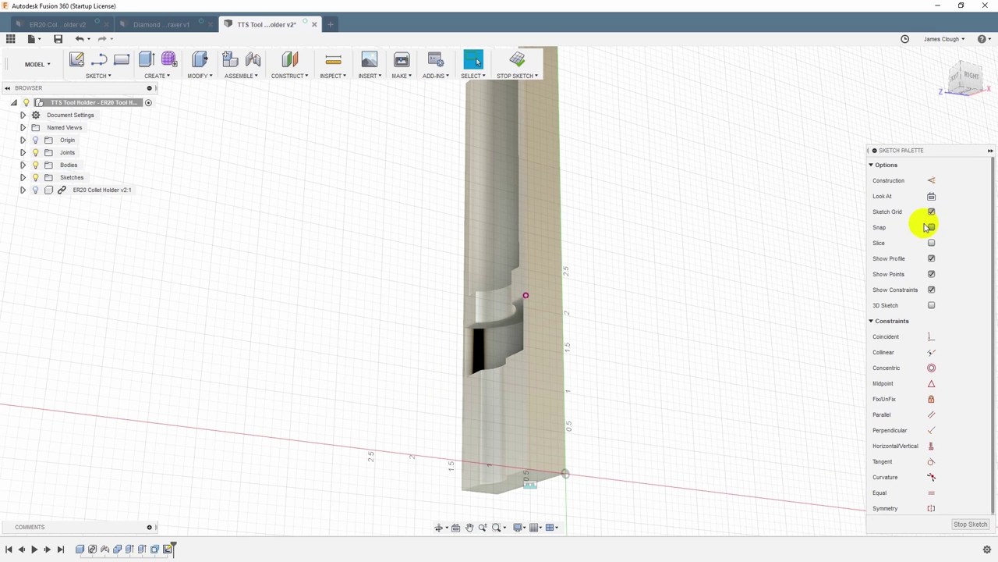
Draw a three-point arc about 0.93 in across, starting at the projected point with both ends on the box's pocket-side edge.
left_click(94, 75)
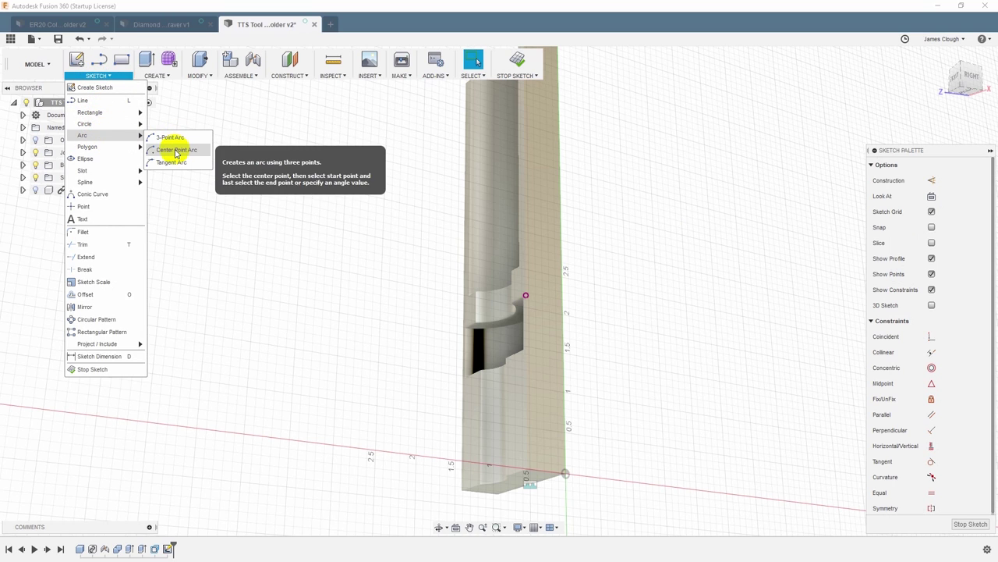
left_click(175, 150)
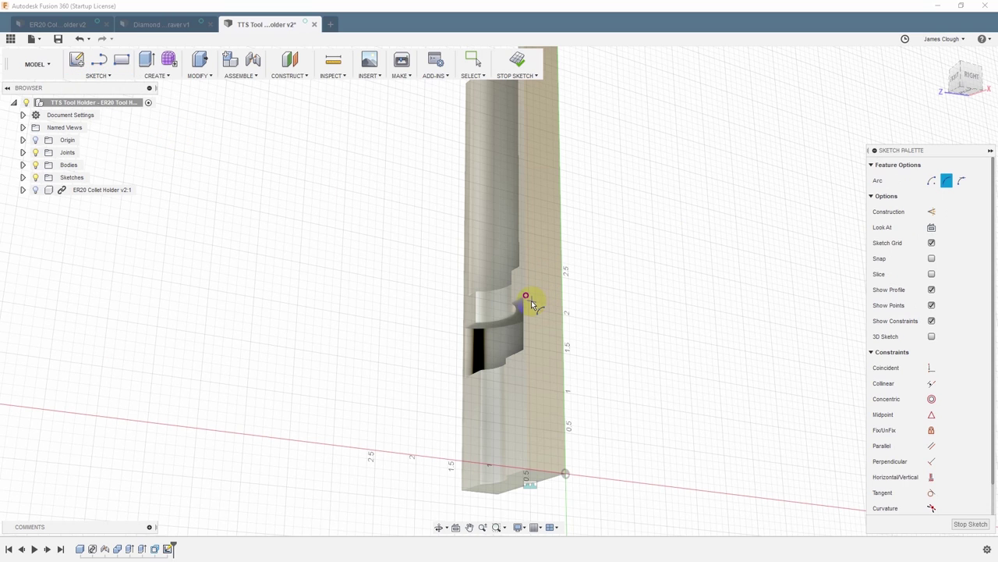
left_click(533, 285)
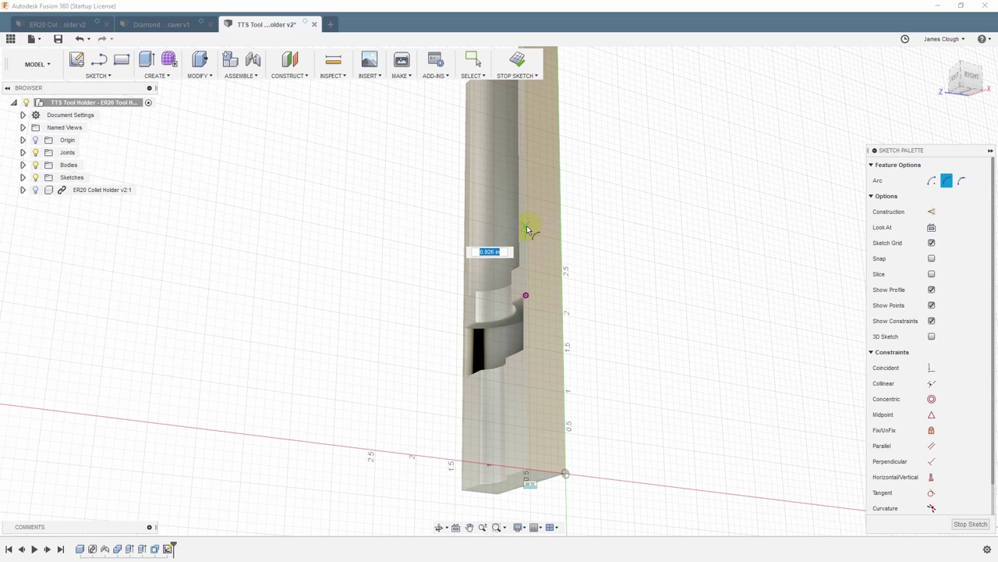
left_click(527, 230)
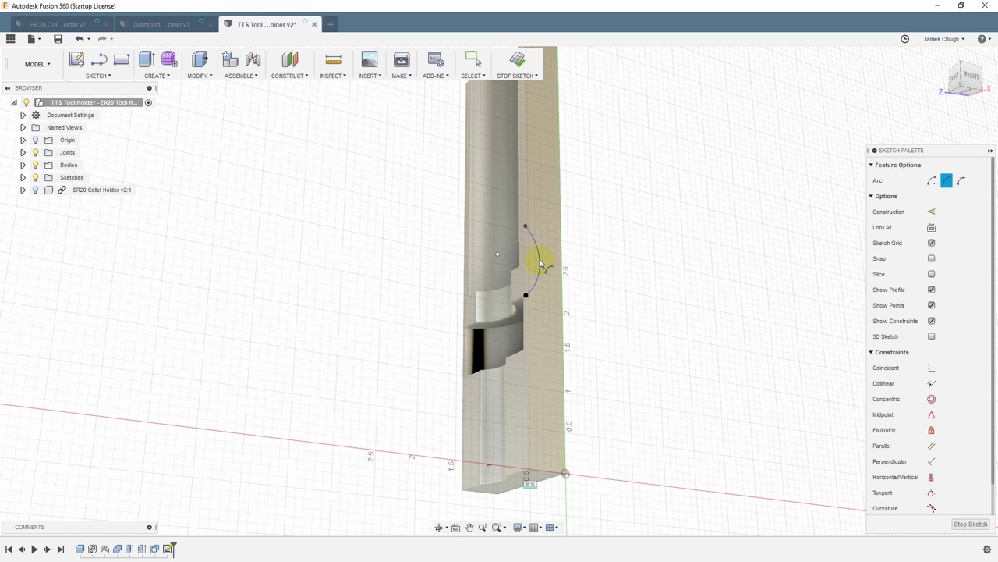
Dimension the arc's endpoints 0.735 in apart and its centre 0.225 in from the box edge, and finish the sketch.
left_click(527, 296)
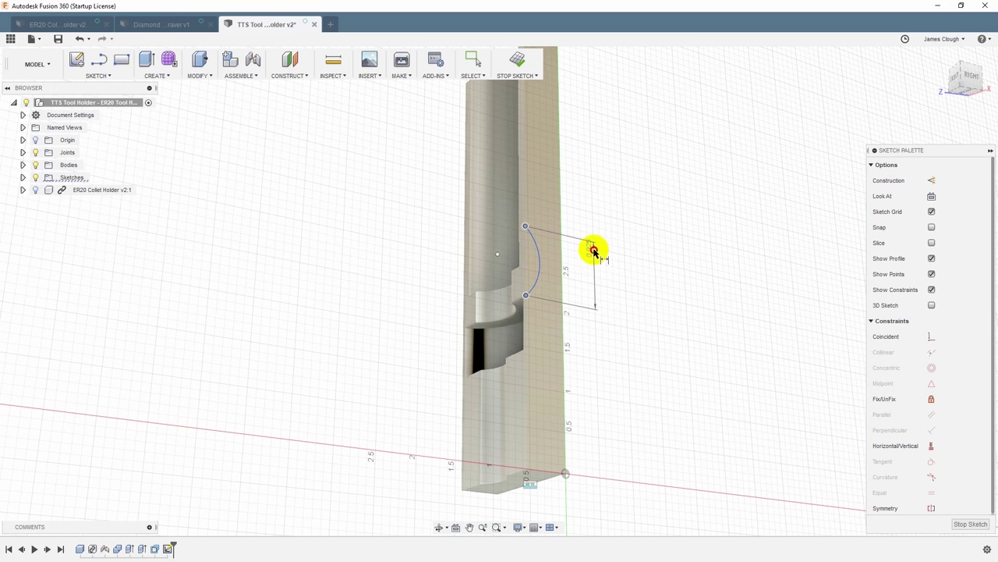
left_click(593, 246)
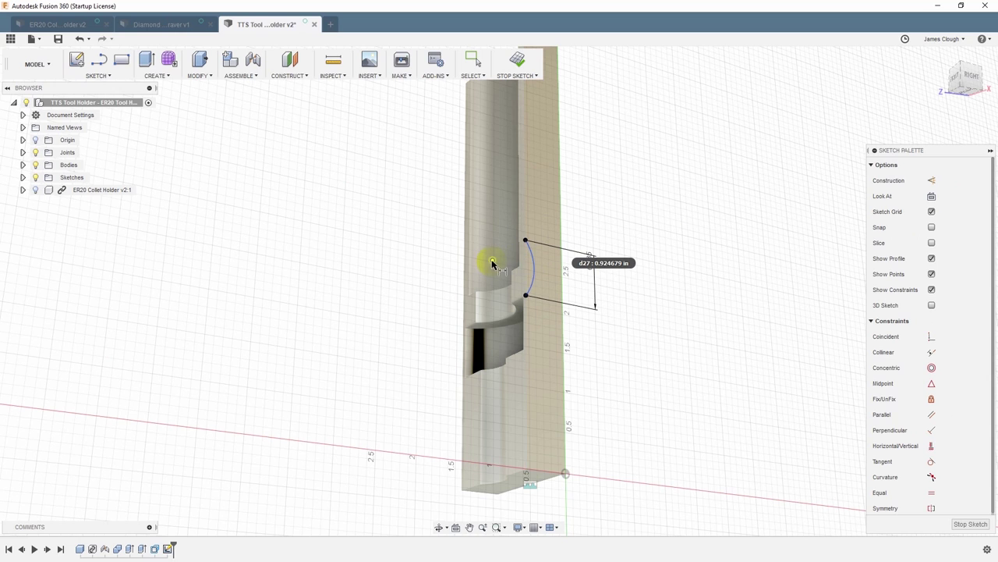
left_click(526, 265)
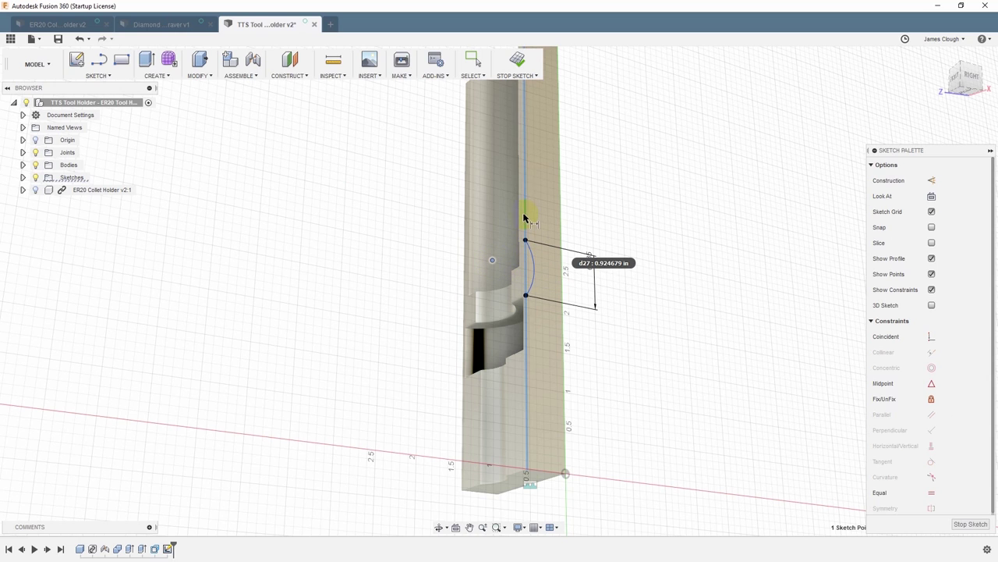
left_click(516, 258)
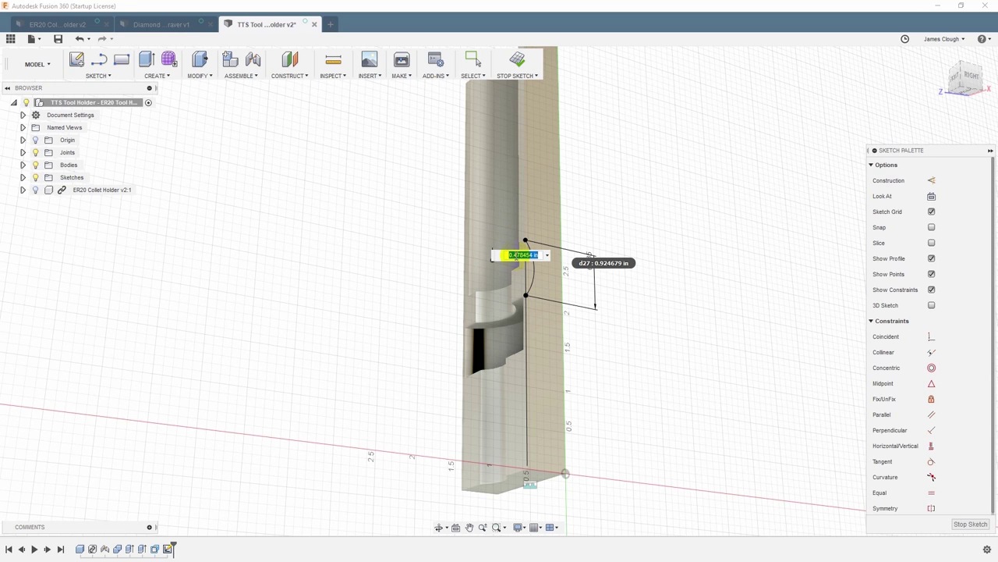
key("Return")
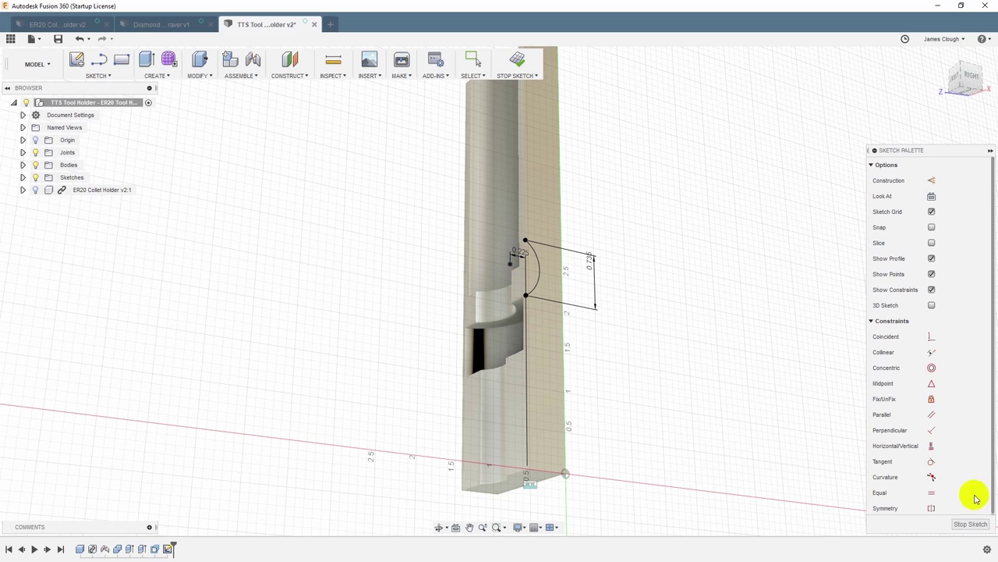
left_click(970, 523)
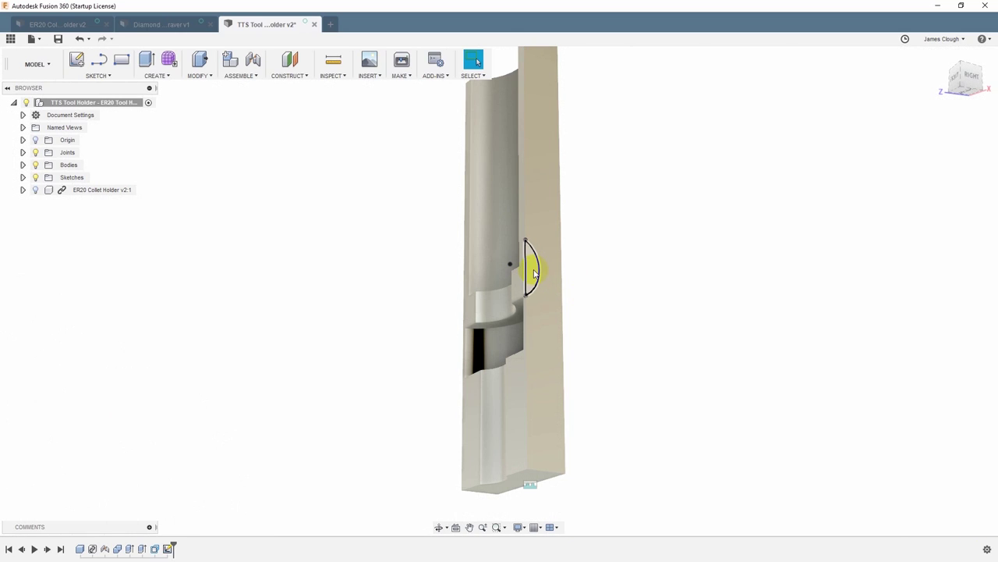
Extrude the arc profile -2.20 in as a cut across the full width of the box to form finger notches.
right_click(534, 273)
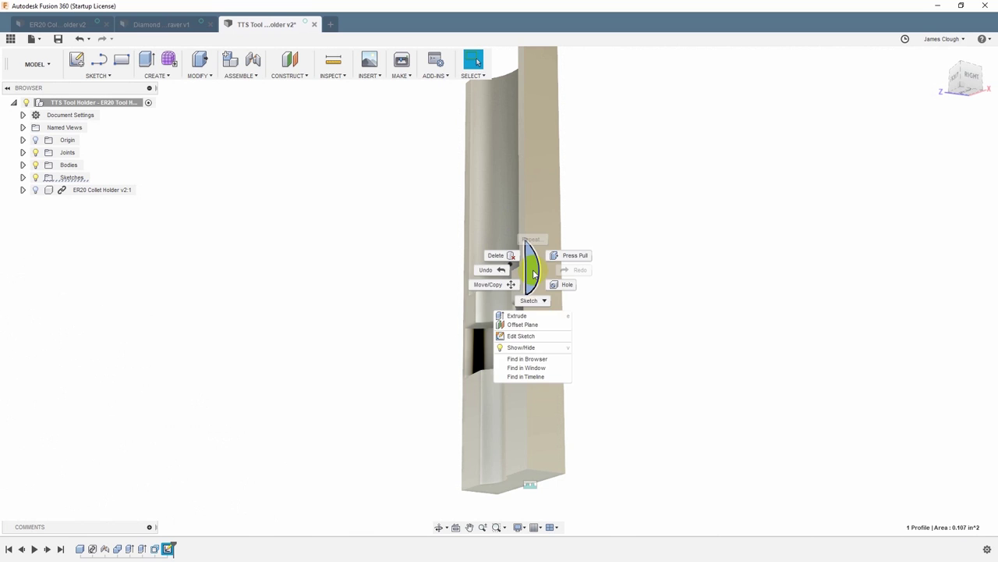
left_click(529, 314)
left_click_drag(537, 266, 439, 289)
left_click(938, 307)
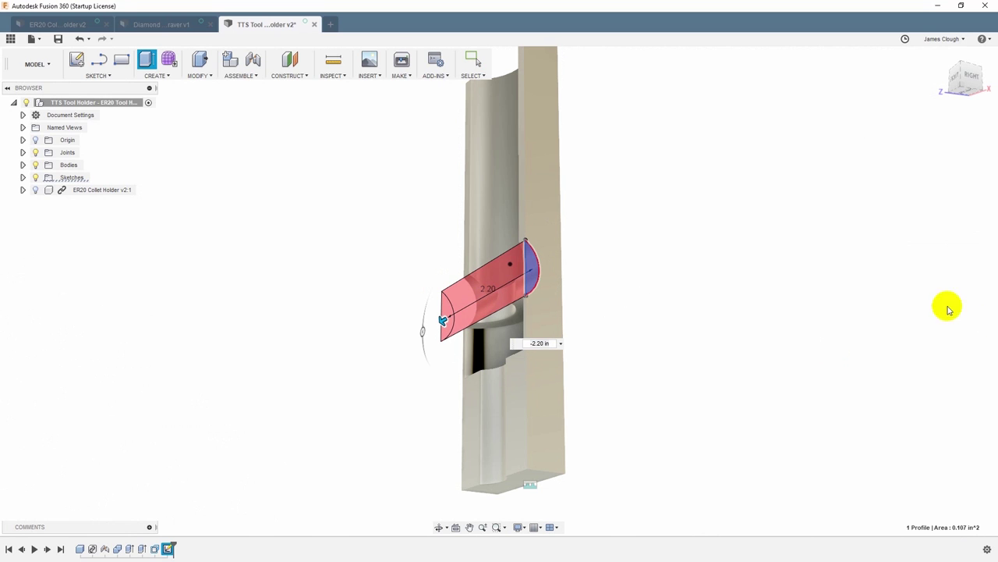
Save the notched tool holder block as a new version, keeping the description "User Saved".
mouse_move(598, 309)
middle_mouse_down("shift")
mouse_move(577, 303)
mouse_move(604, 305)
middle_mouse_up("shift")
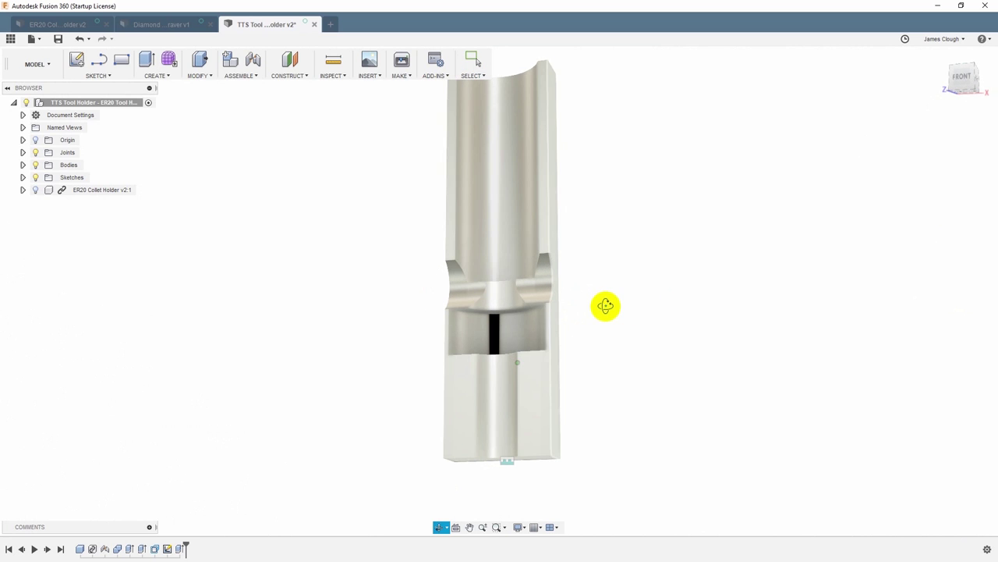
scroll(535, 309, "up", 2)
middle_click_drag(535, 309, 512, 367, "shift")
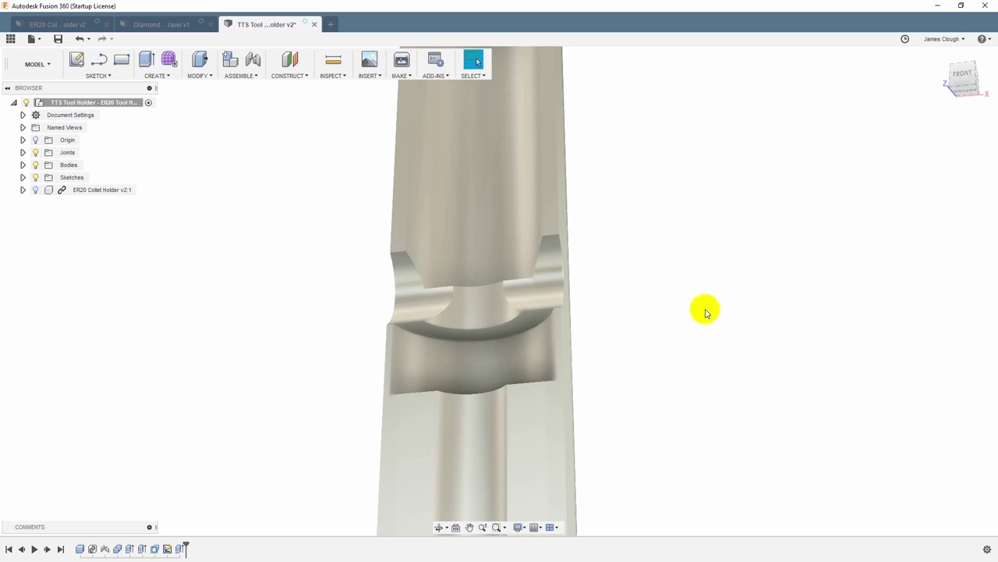
key("ctrl+s")
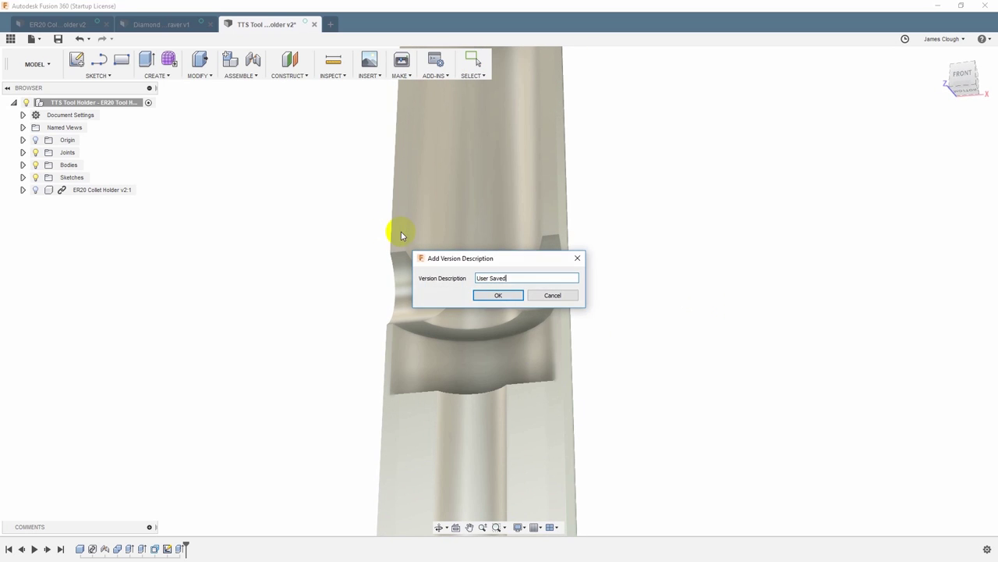
left_click(505, 296)
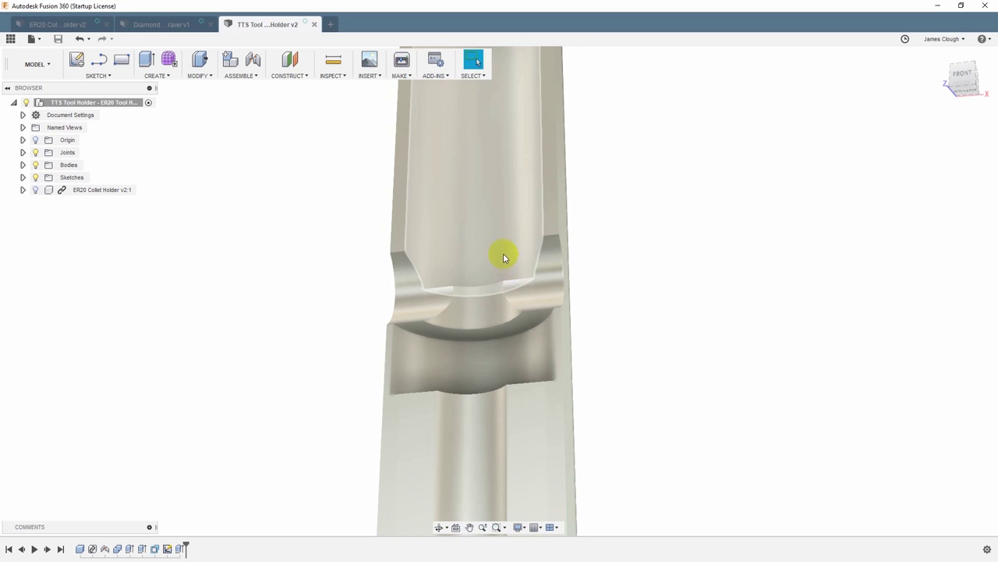
Fillet the nine cross edges around the collar pocket and finger notches with a constant 0.1 in radius.
middle_click_drag(506, 238, 488, 316, "shift")
key("f")
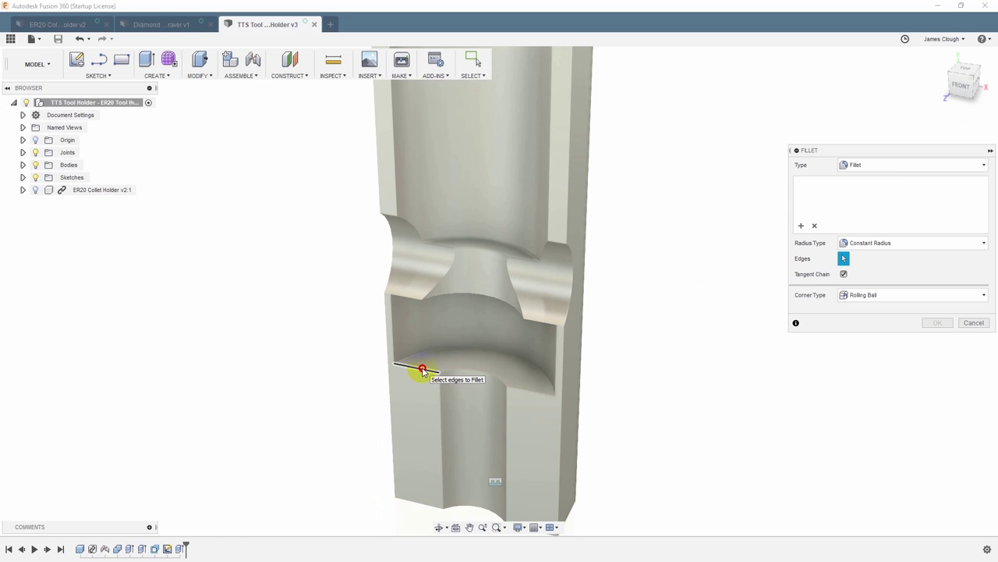
left_click(422, 370)
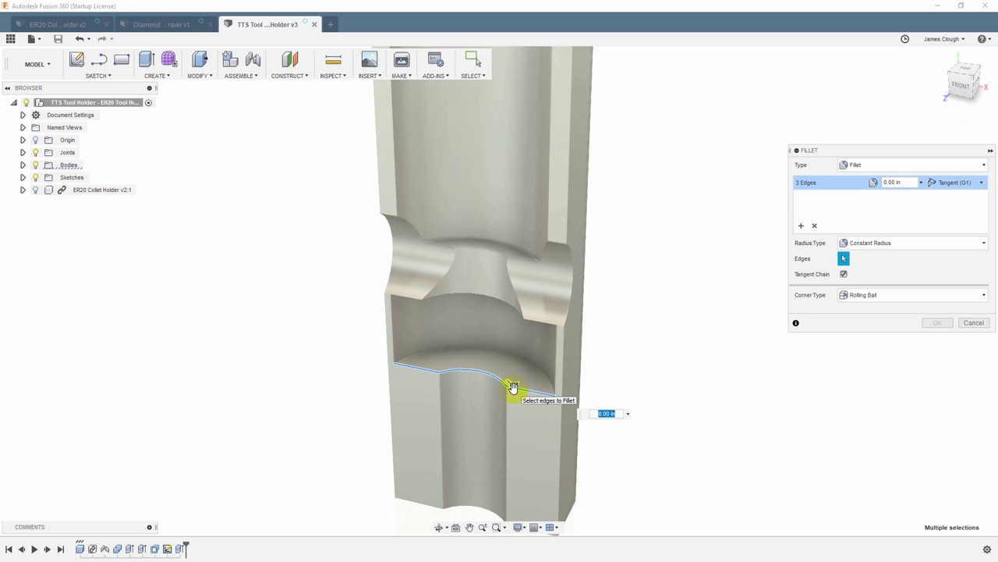
left_click(471, 247)
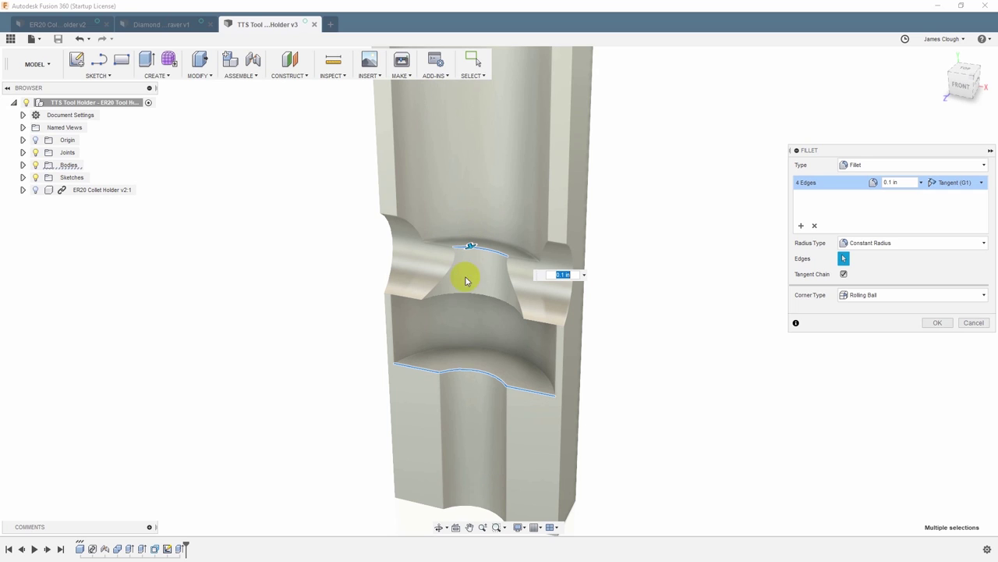
left_click(463, 297)
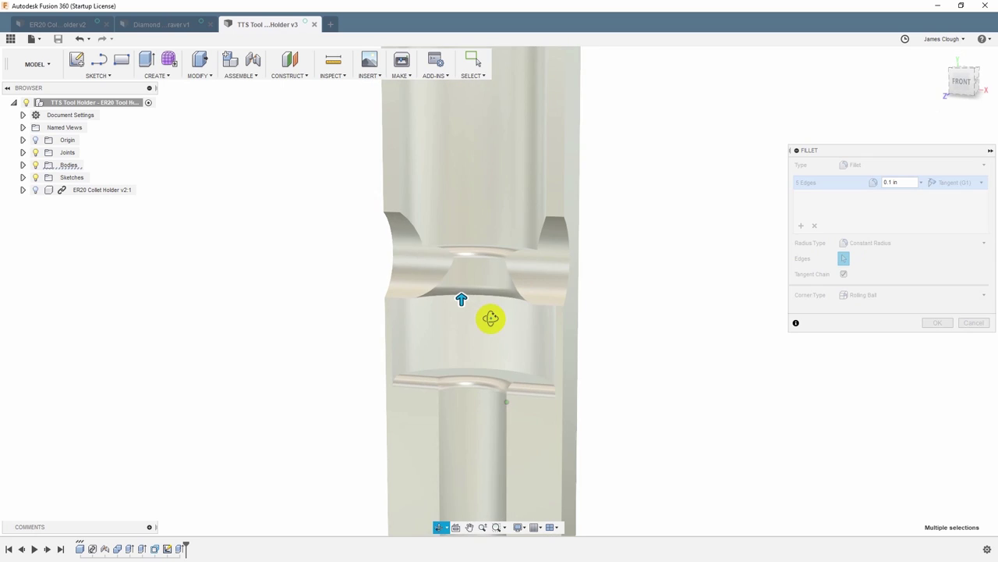
left_click(541, 309)
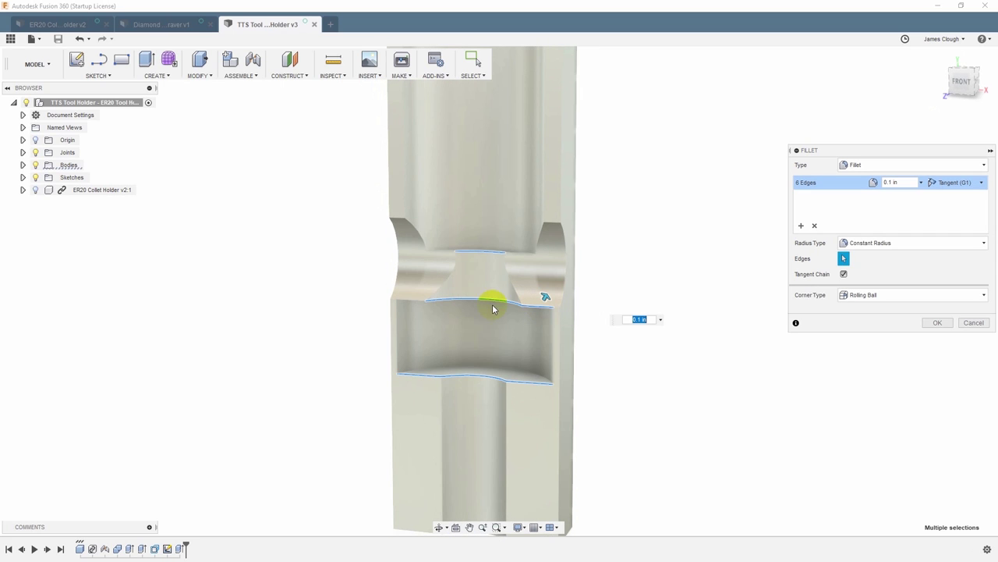
left_click(414, 302)
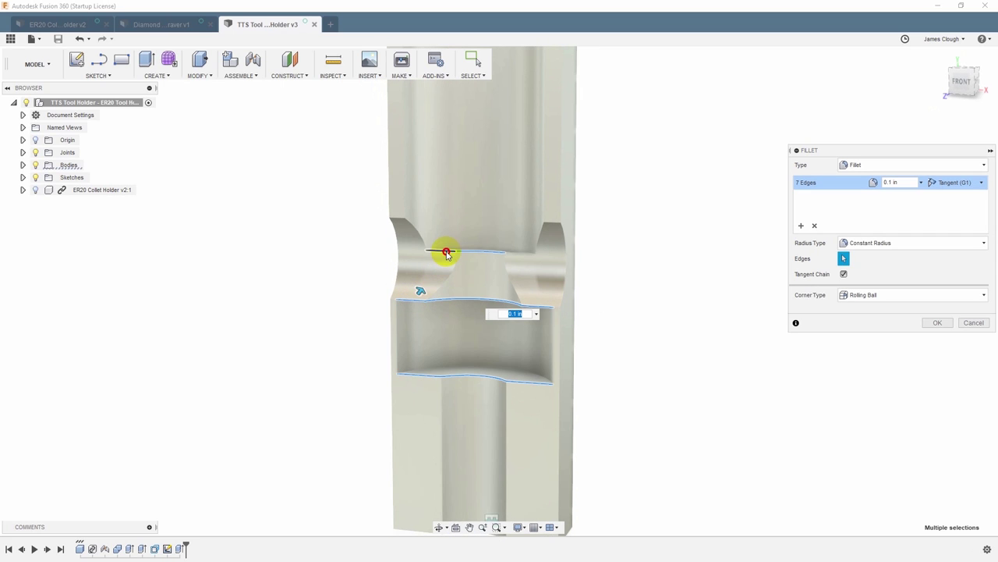
left_click(446, 252)
middle_click_drag(515, 252, 561, 268, "shift")
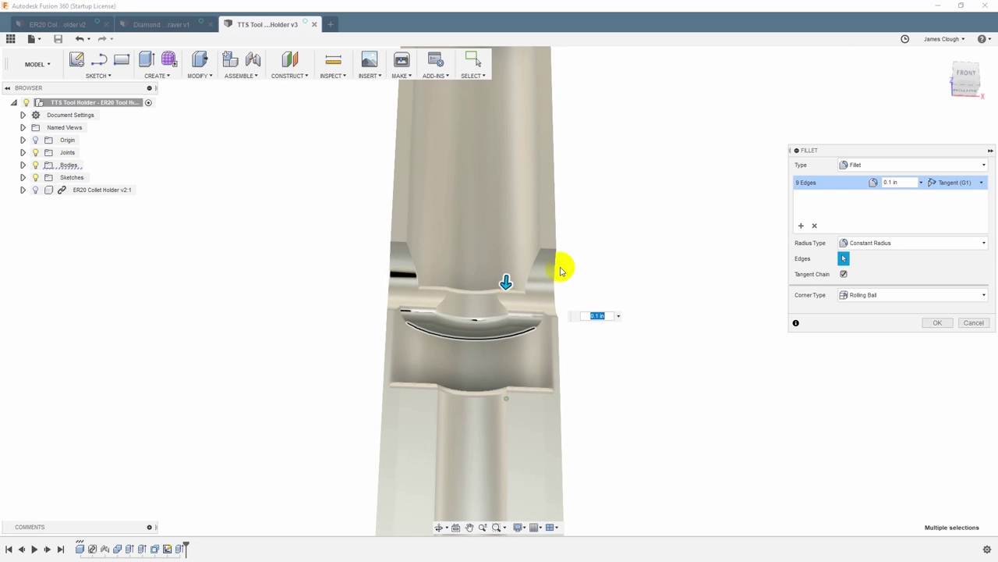
left_click(937, 323)
Fillet the four outer corner edges at both ends of the holder block with a 0.25 in radius.
middle_click_drag(550, 326, 635, 413, "shift")
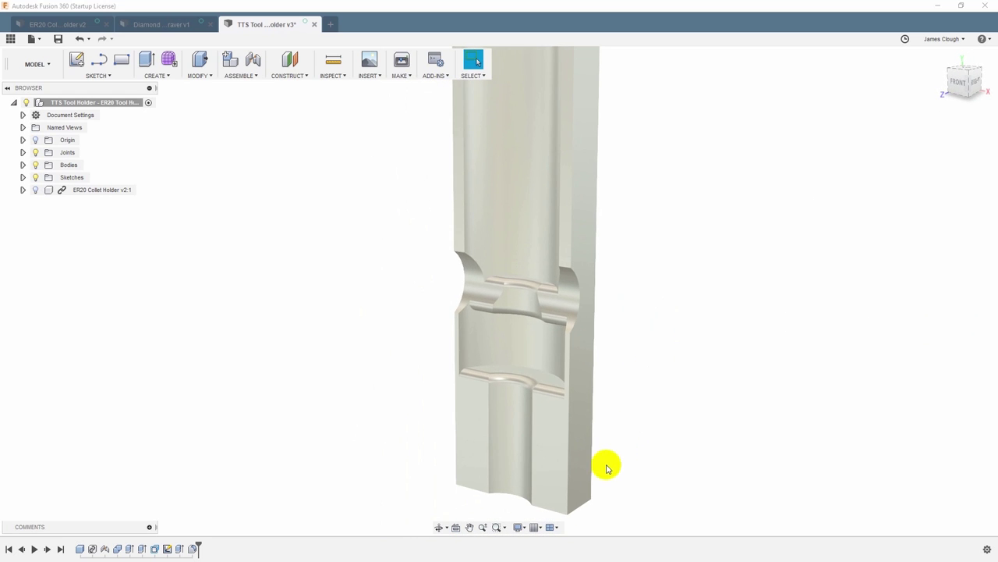
key("f")
left_click(474, 473)
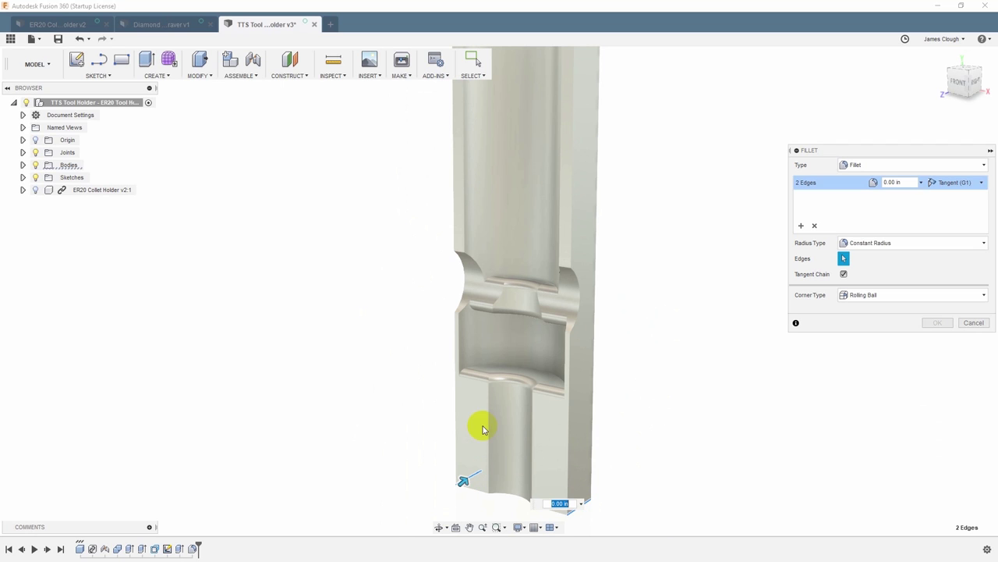
middle_click_drag(523, 197, 544, 293)
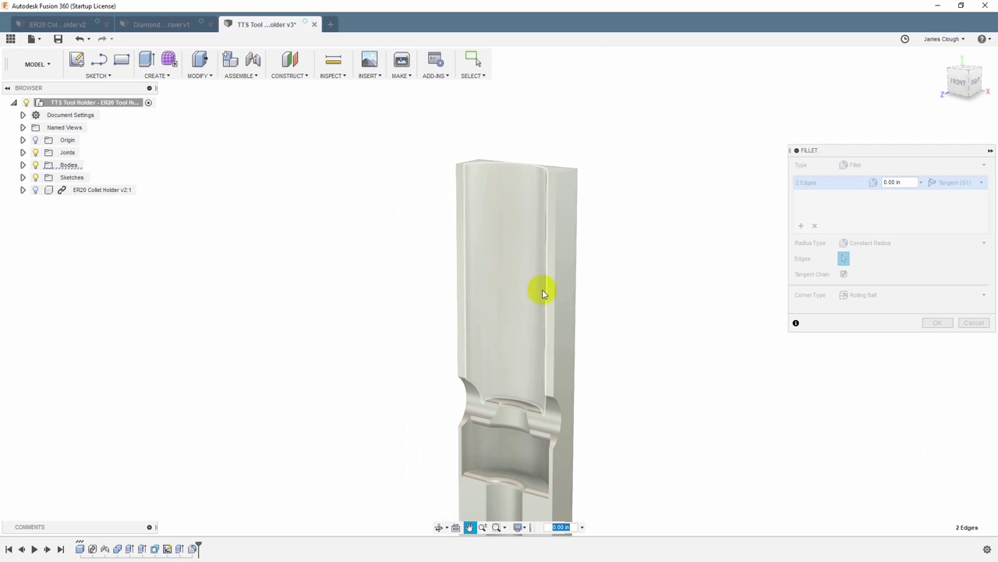
left_click(567, 171)
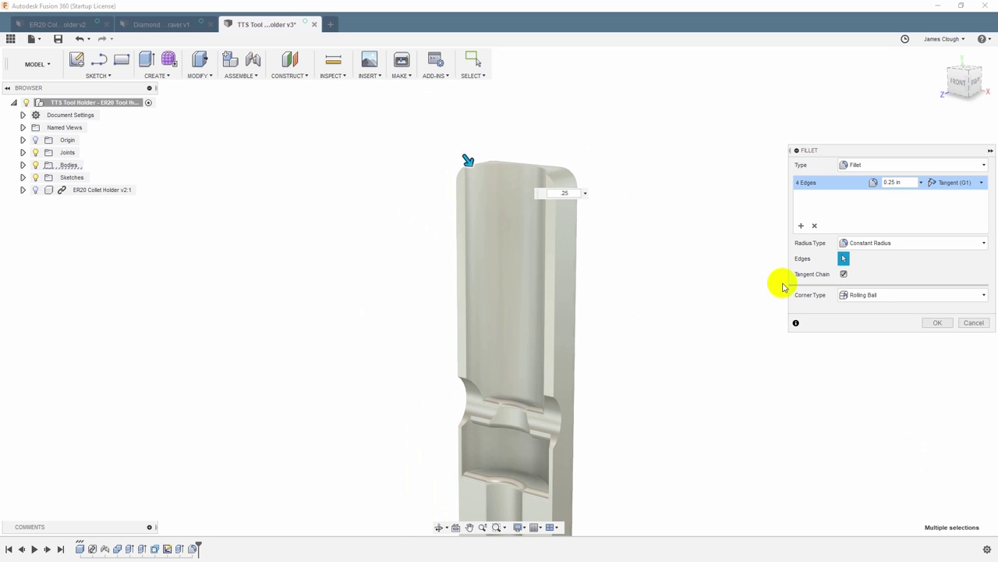
left_click(937, 322)
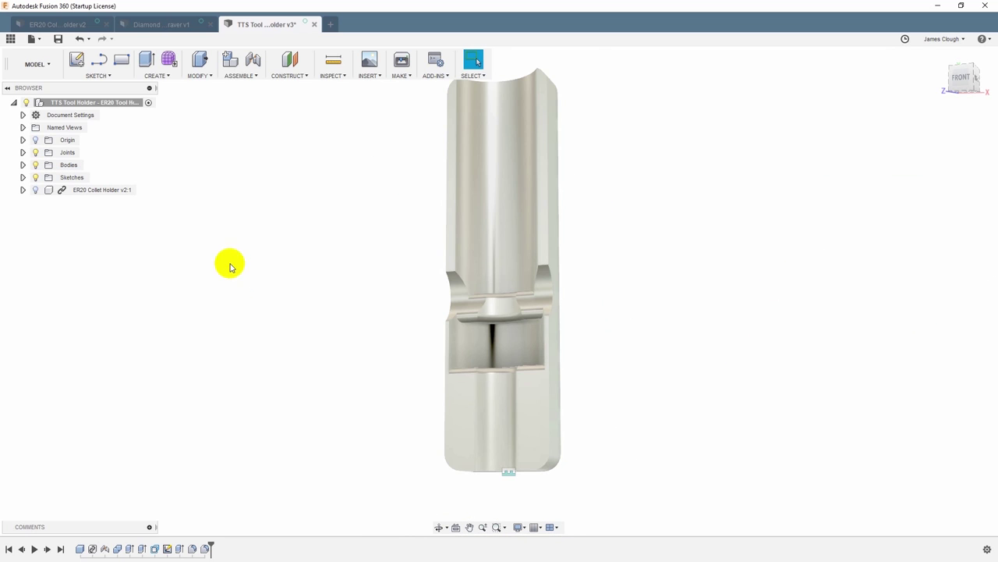
Apply the Plastic - Glossy (Red) appearance to the ER20 tool holder block.
left_click(99, 103)
right_click(97, 102)
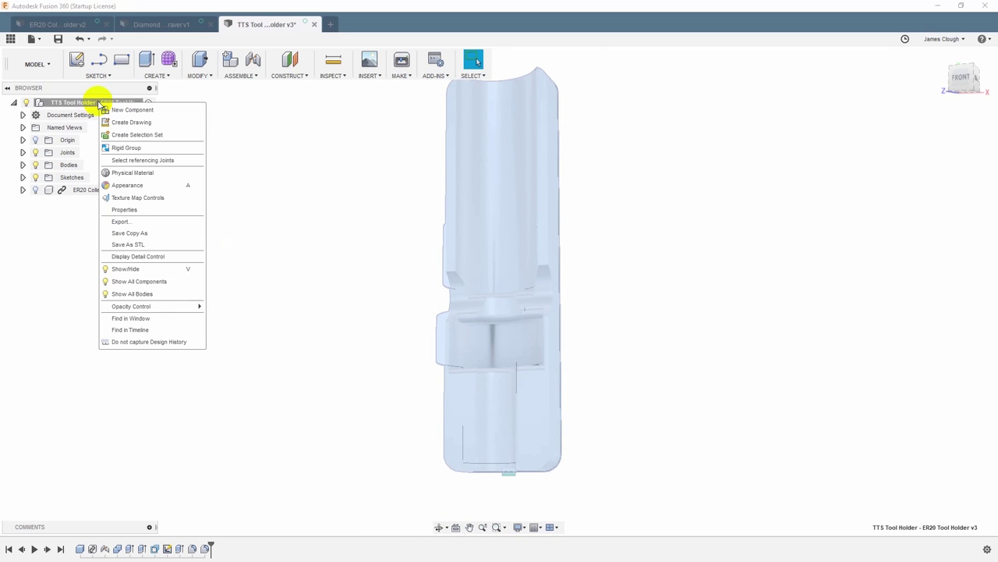
left_click(128, 185)
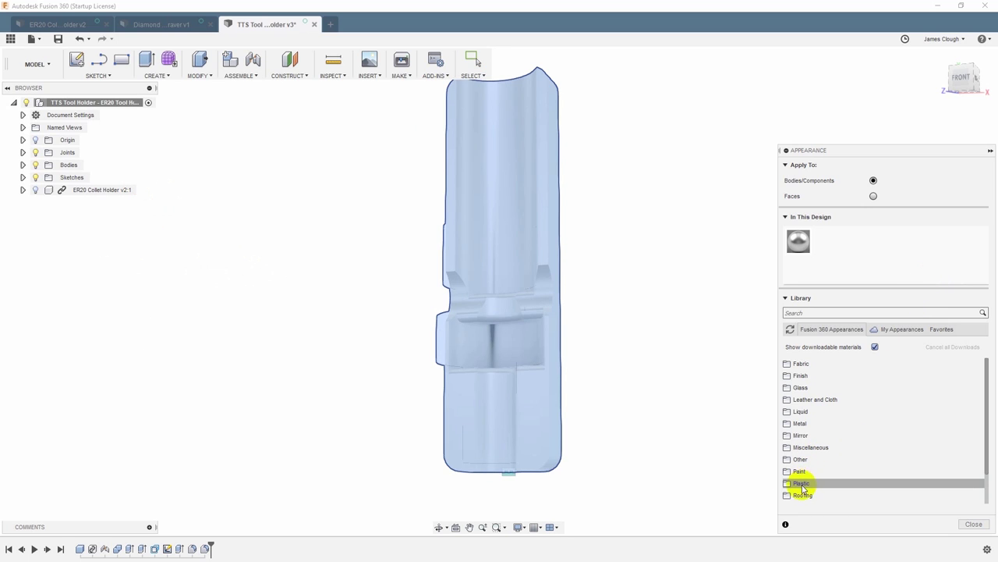
left_click(803, 484)
scroll(811, 456, "down", 5)
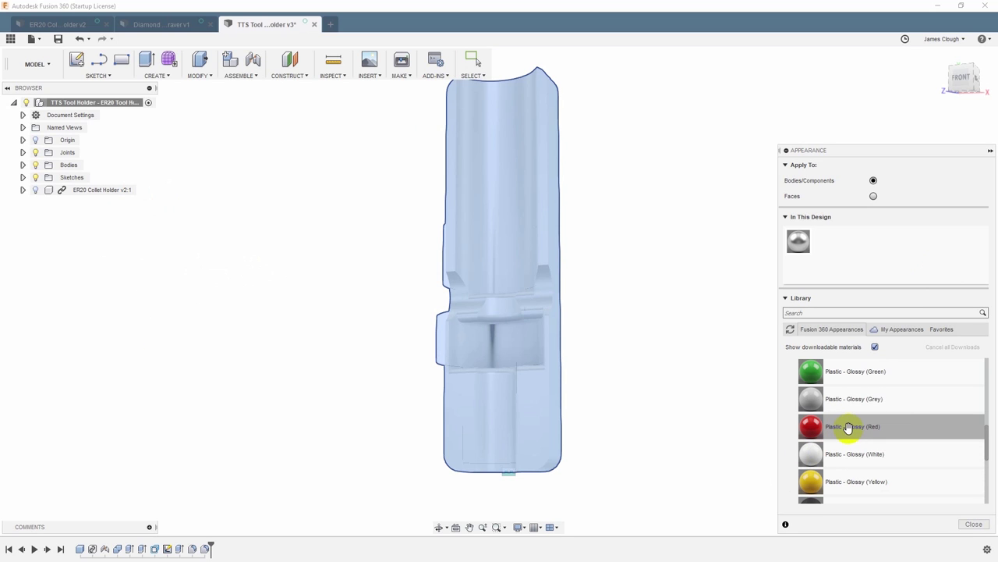
left_click_drag(790, 429, 540, 129)
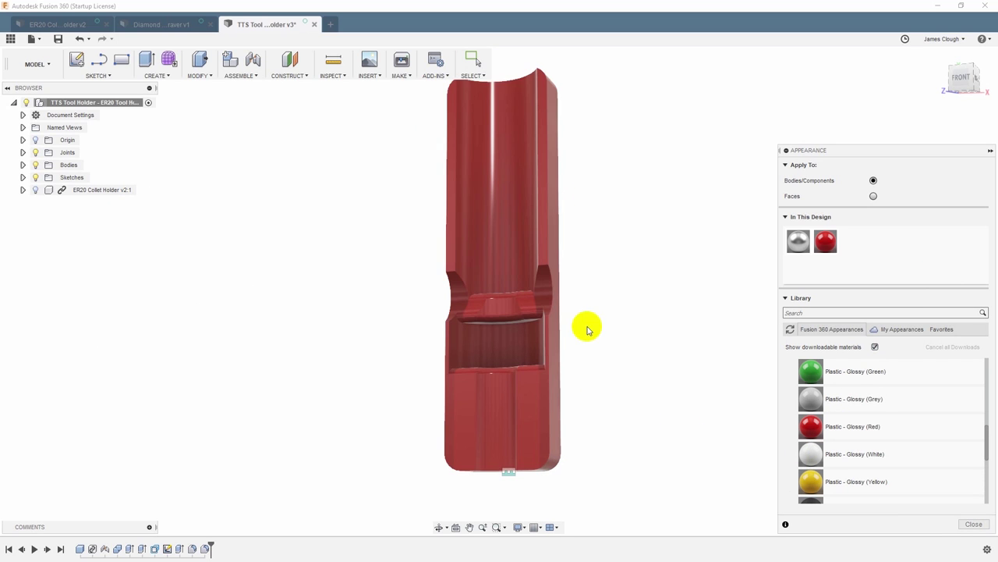
left_click(973, 523)
Open the design "TTS Tool Holder - Diamond Drag Engraver" from the Demo project.
middle_click_drag(662, 381, 507, 394, "shift")
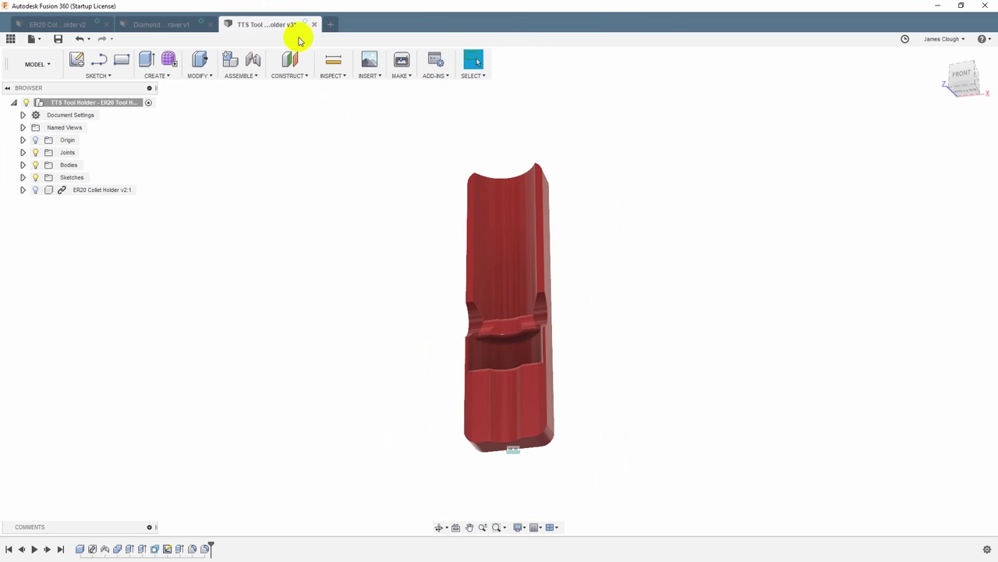
left_click(12, 39)
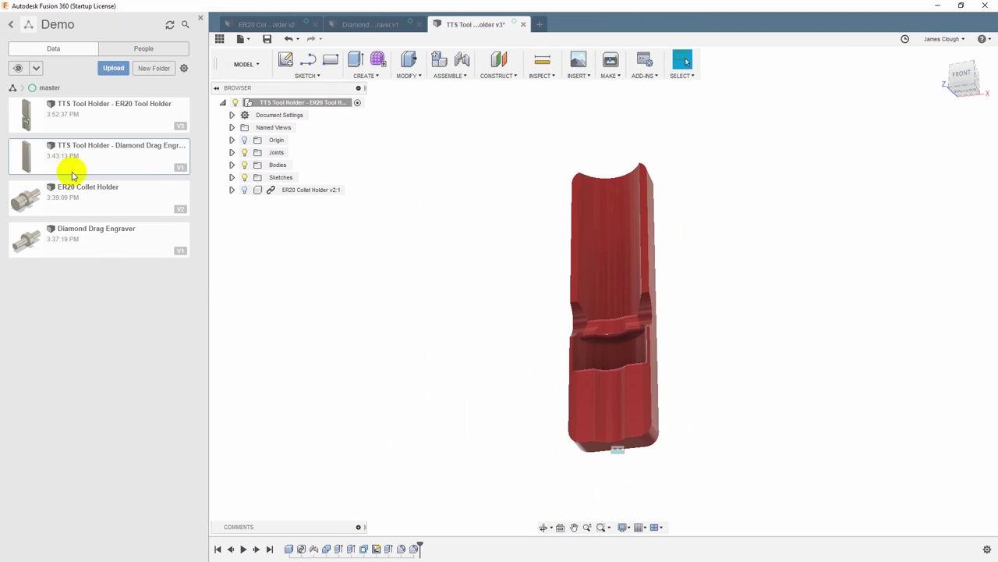
double_click(155, 110)
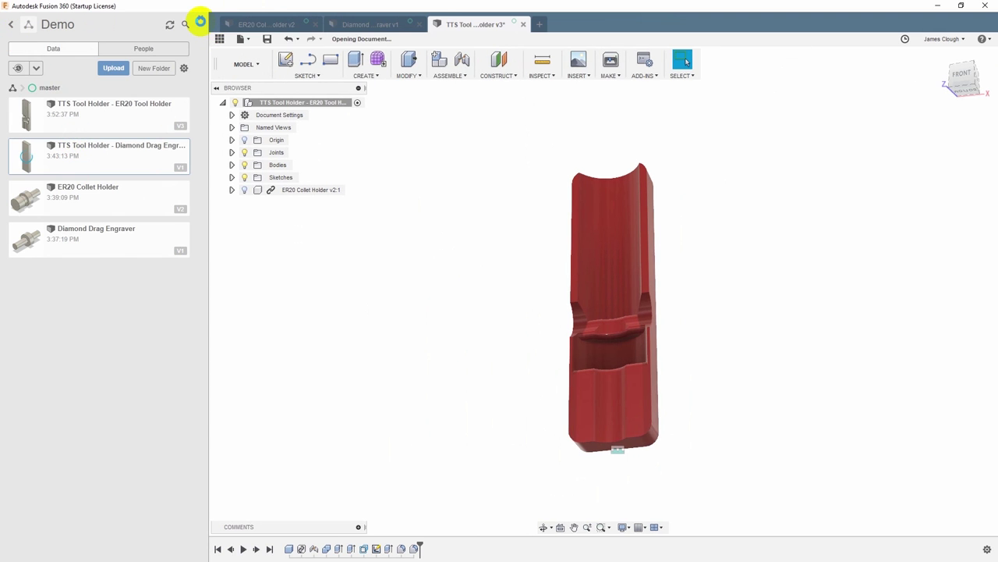
left_click(201, 20)
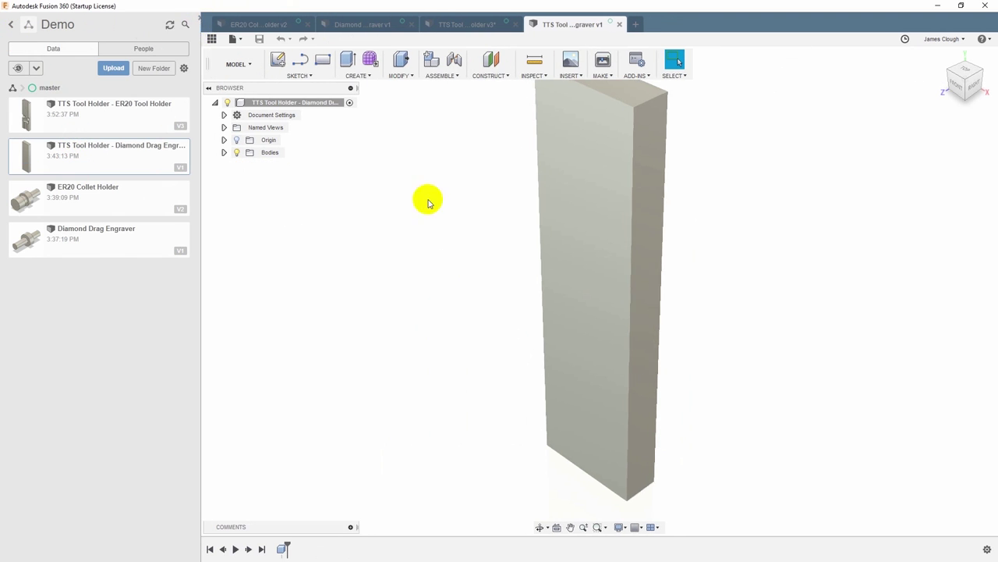
middle_click_drag(520, 241, 544, 202, "shift")
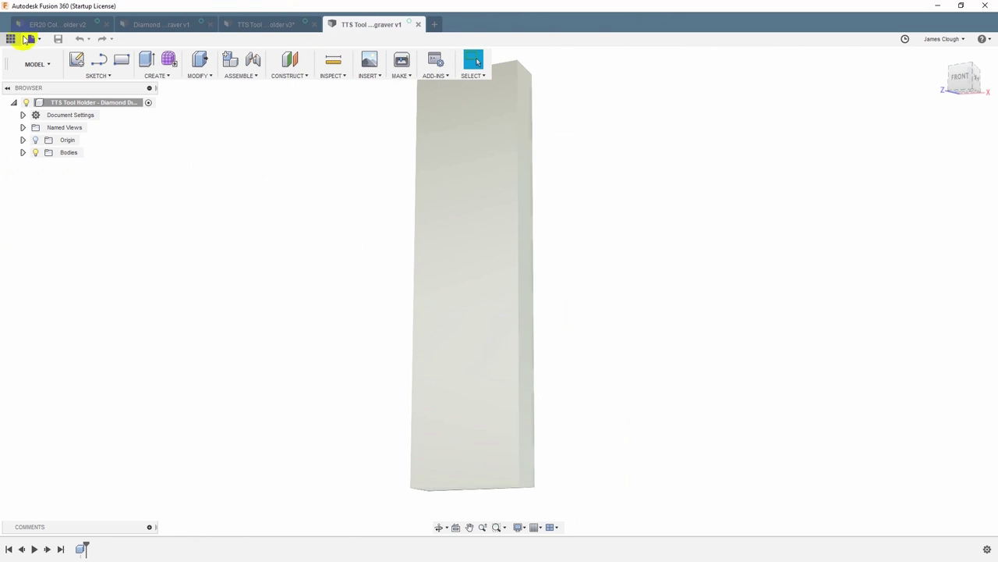
Insert the Diamond Drag Engraver component into the plain holder block's design.
left_click(11, 39)
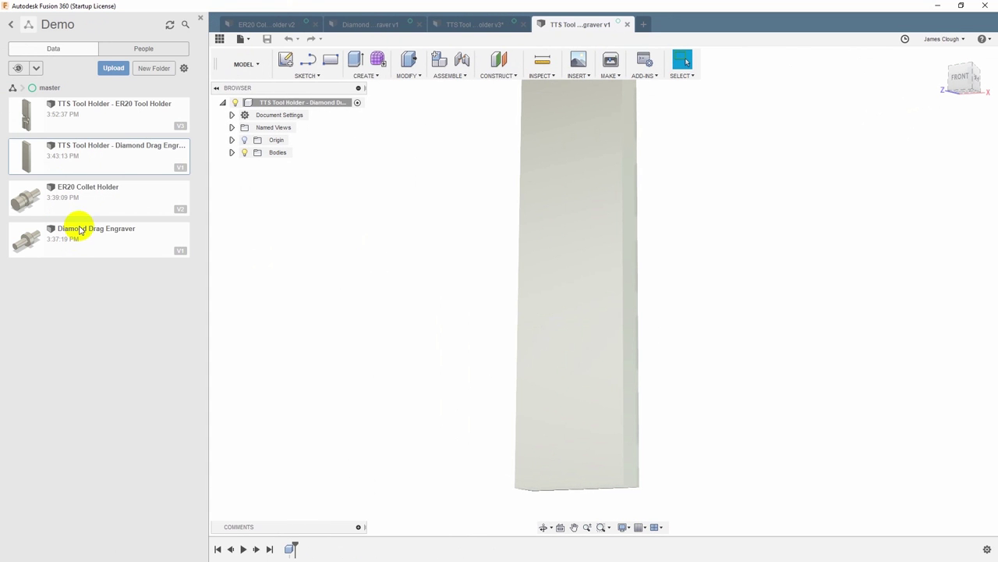
left_click_drag(77, 230, 517, 229)
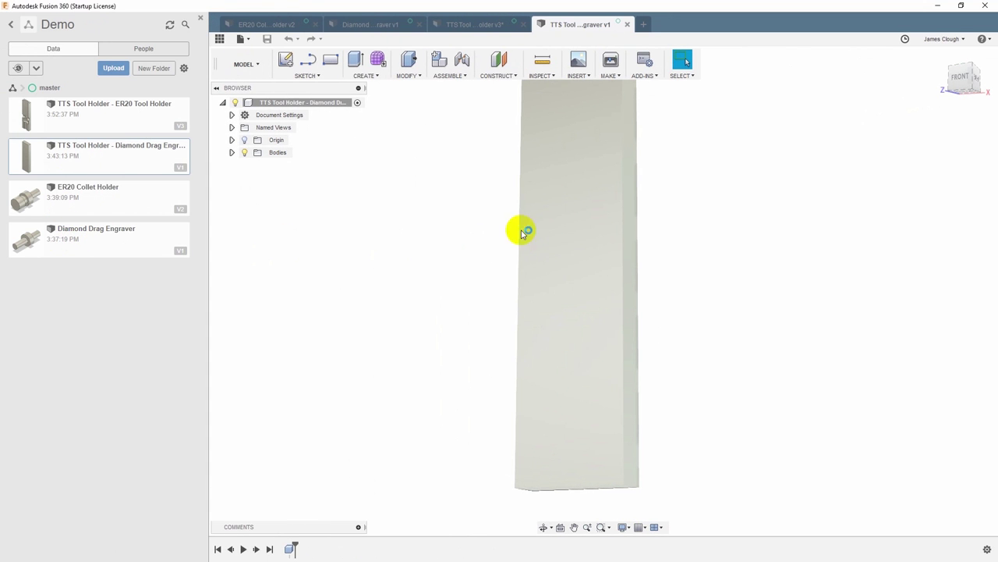
left_click(913, 352)
Cut the engraver's shape out of the holder block with Combine, using the engraver as the tool body.
middle_click_drag(639, 296, 468, 140, "shift")
left_click(199, 75)
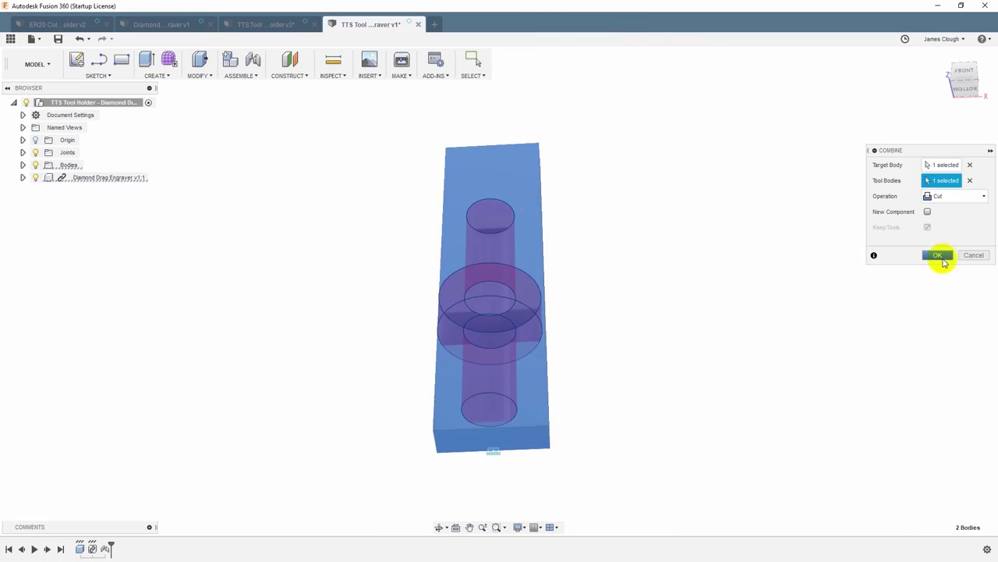
left_click(941, 257)
Offset the engraver pocket face with Press Pull and fillet the collar pocket's edges.
left_click(478, 223)
key("q")
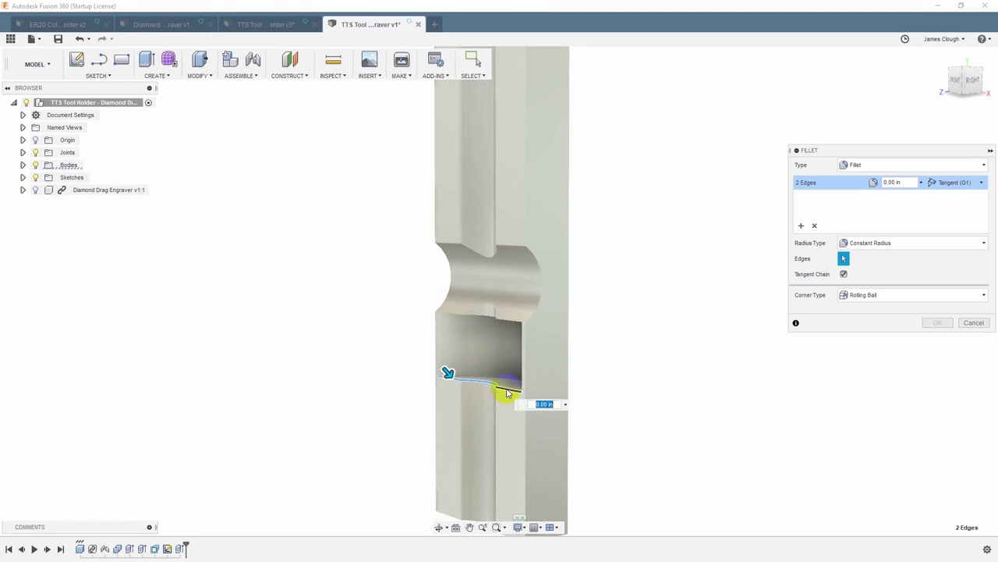
key("Escape")
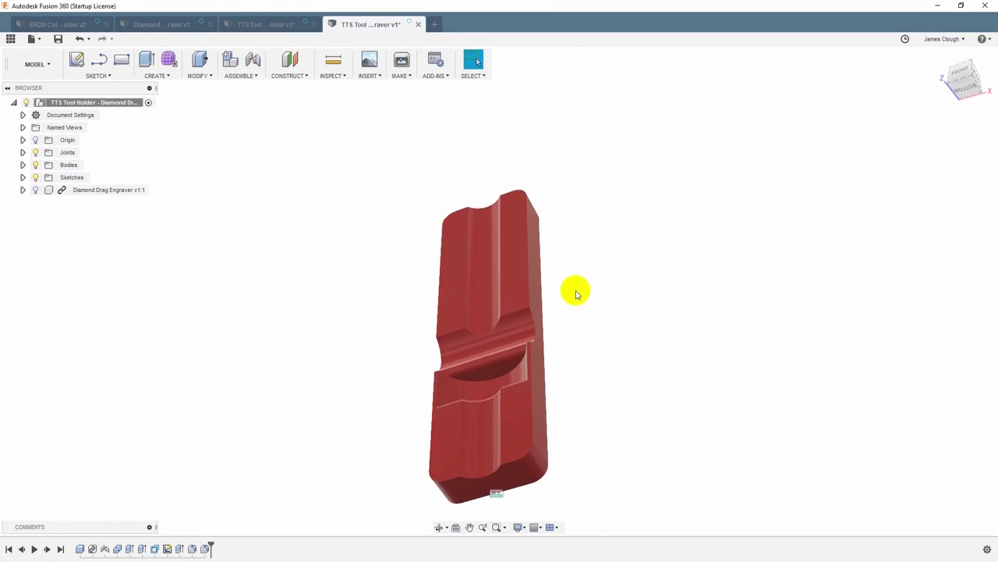
Examine the engraver holder's collar pocket, finger notch and shaft channel, as well as its back face and outer edges.
middle_click_drag(684, 252, 658, 268, "shift")
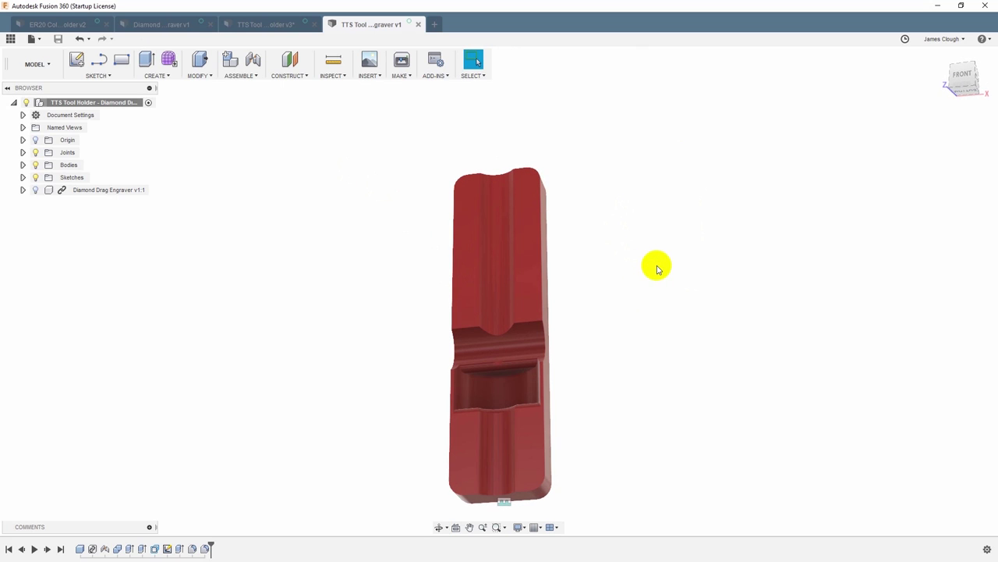
left_click(509, 387)
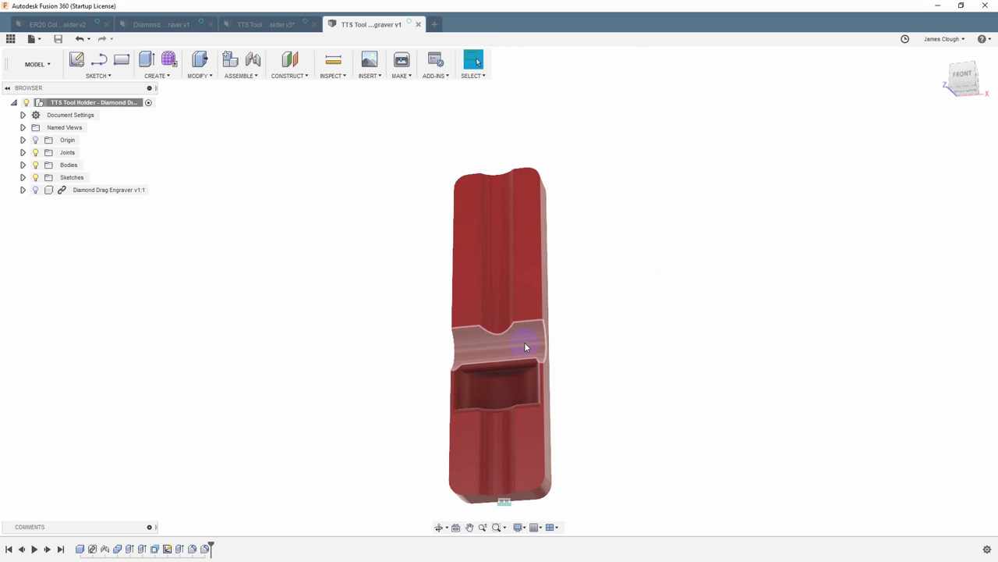
left_click(468, 349)
left_click(501, 317)
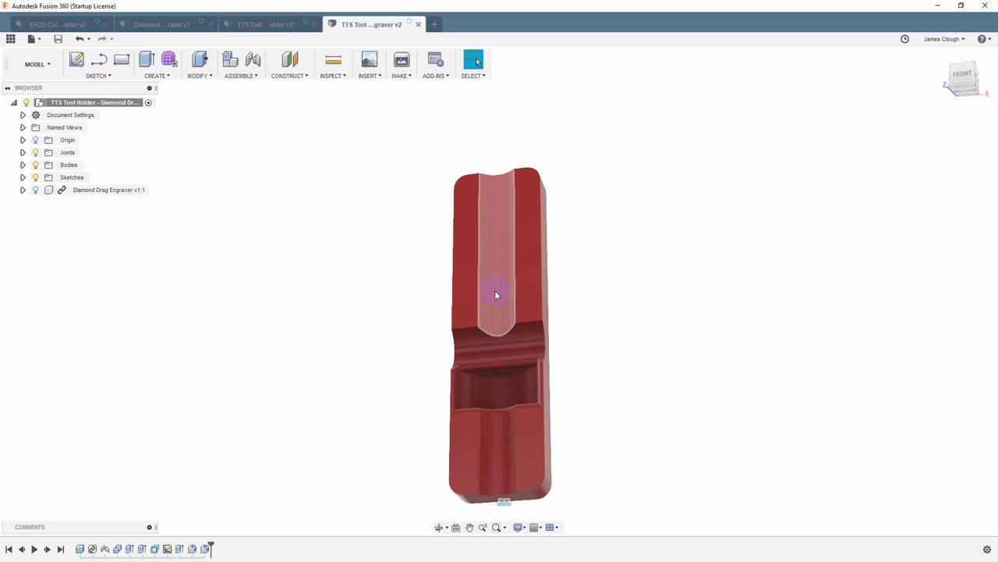
left_click(497, 266)
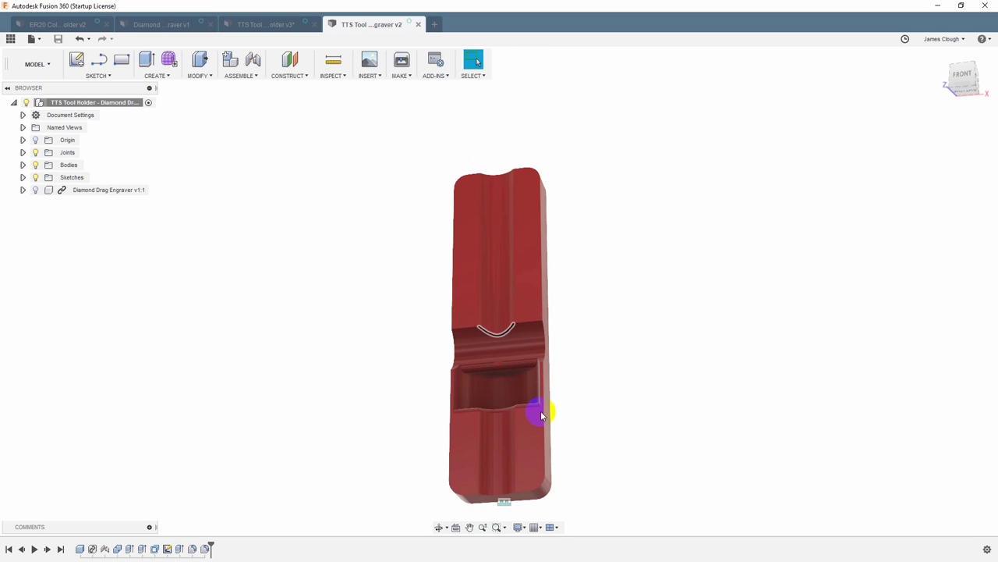
left_click(493, 179)
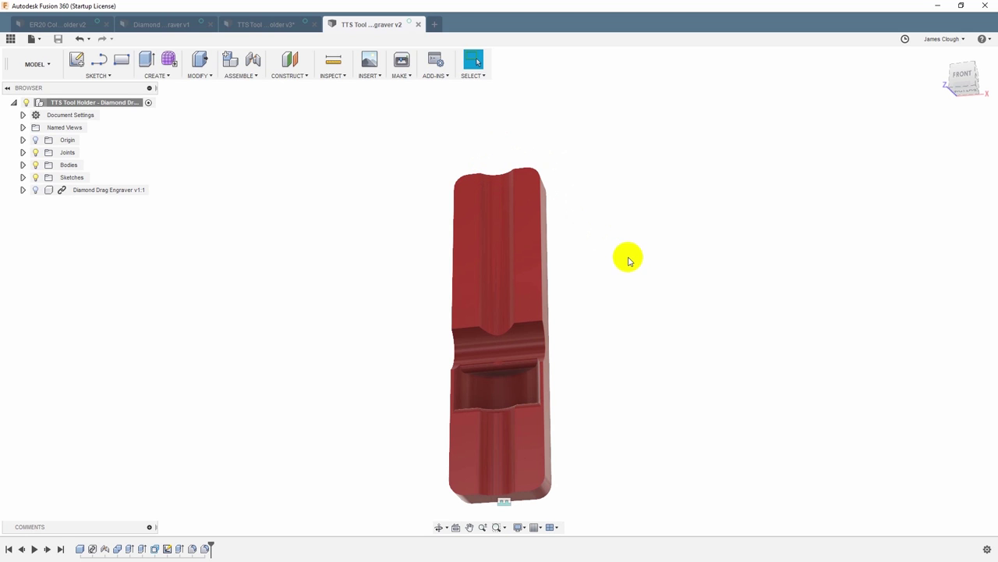
left_click_drag(629, 294, 522, 294)
key("Escape")
left_click(486, 222)
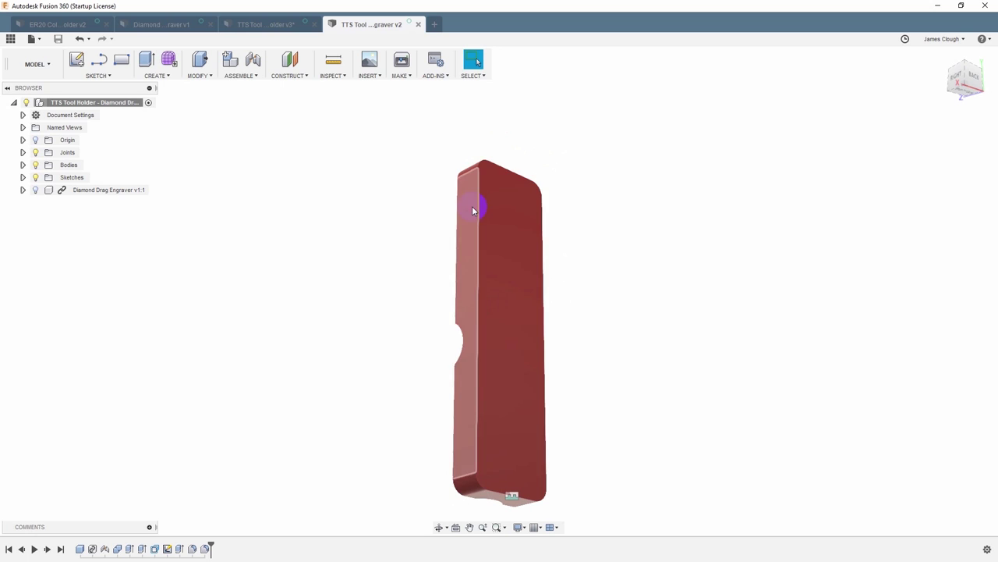
left_click(478, 211)
left_click(477, 481)
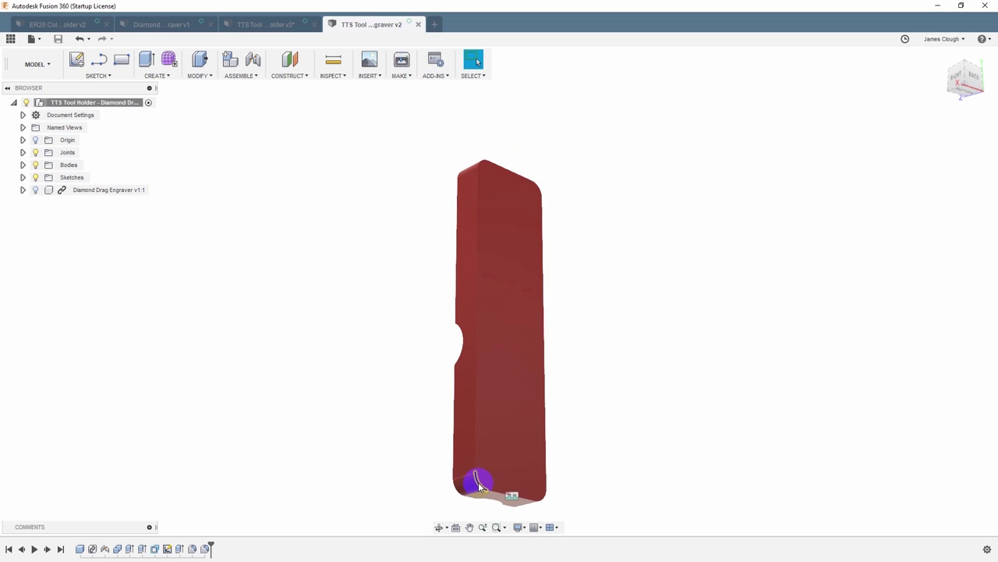
left_click(477, 173)
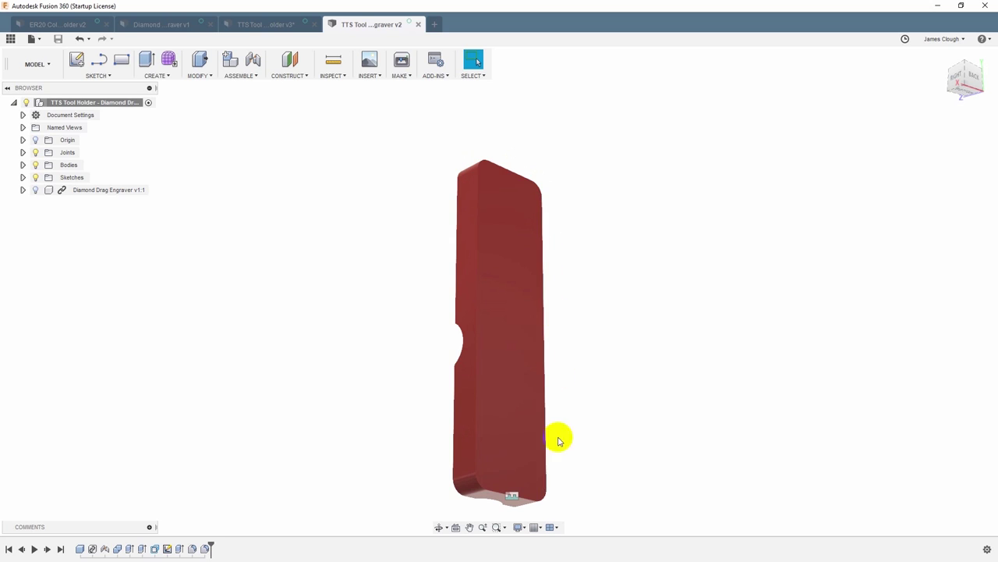
left_click(538, 501)
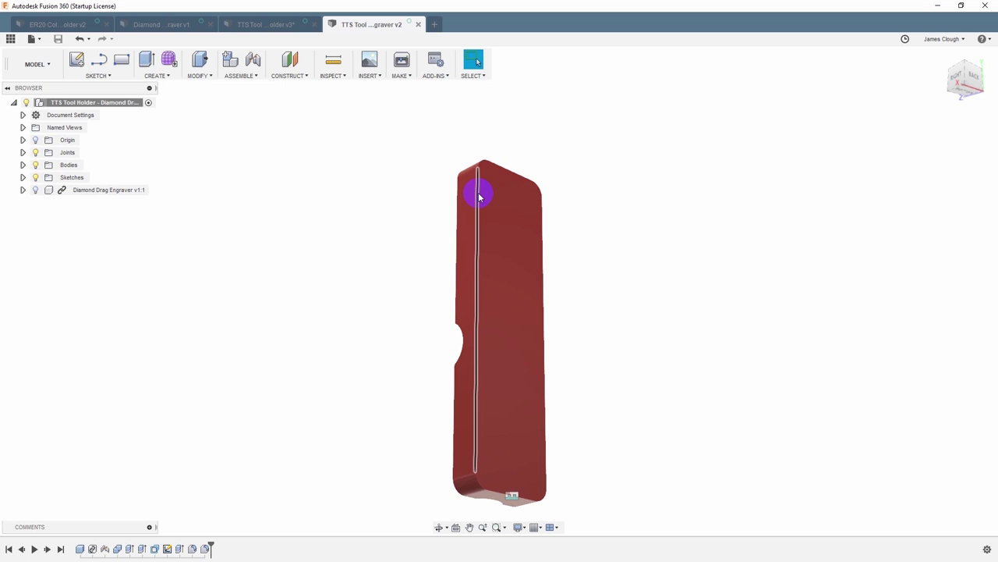
Chamfer the tangent edge loop around the engraver holder's back face with an equal distance of 0.5 mm.
left_click(200, 74)
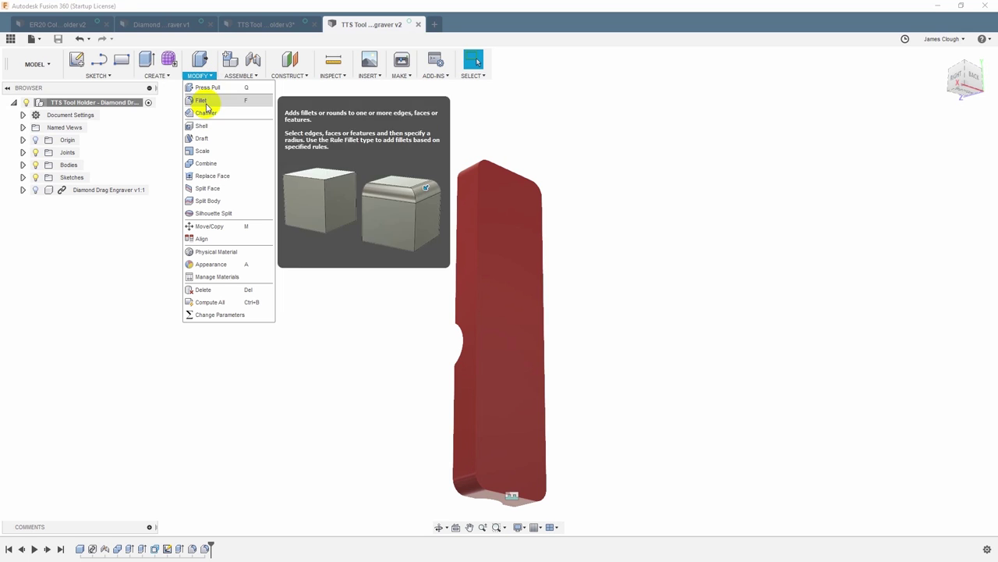
left_click(204, 112)
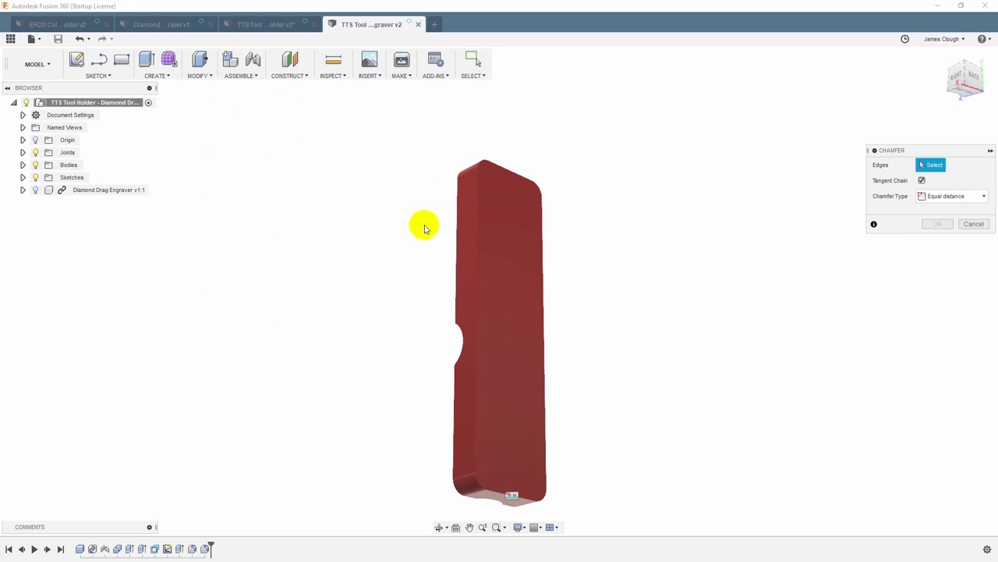
left_click(480, 210)
type("5m")
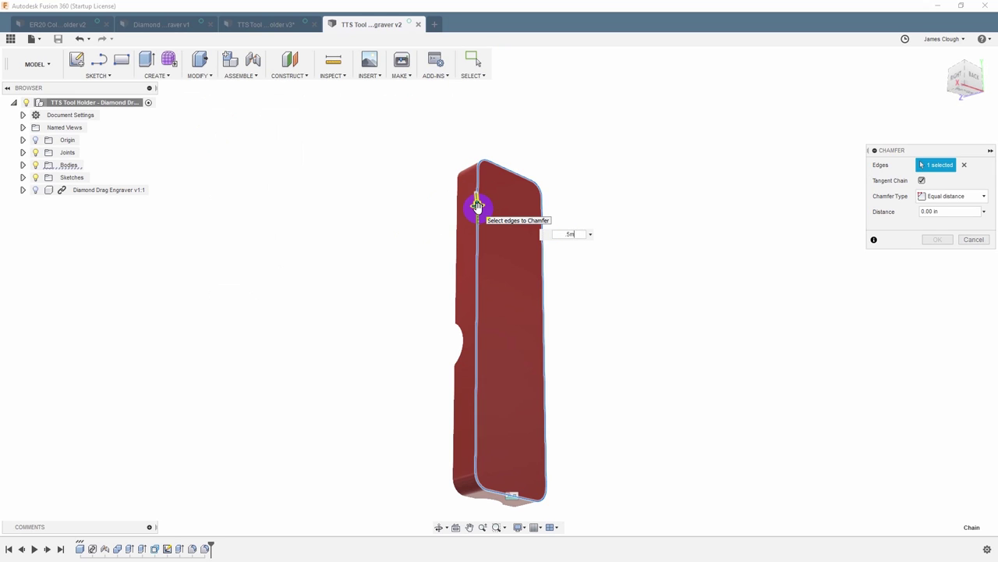
type("m")
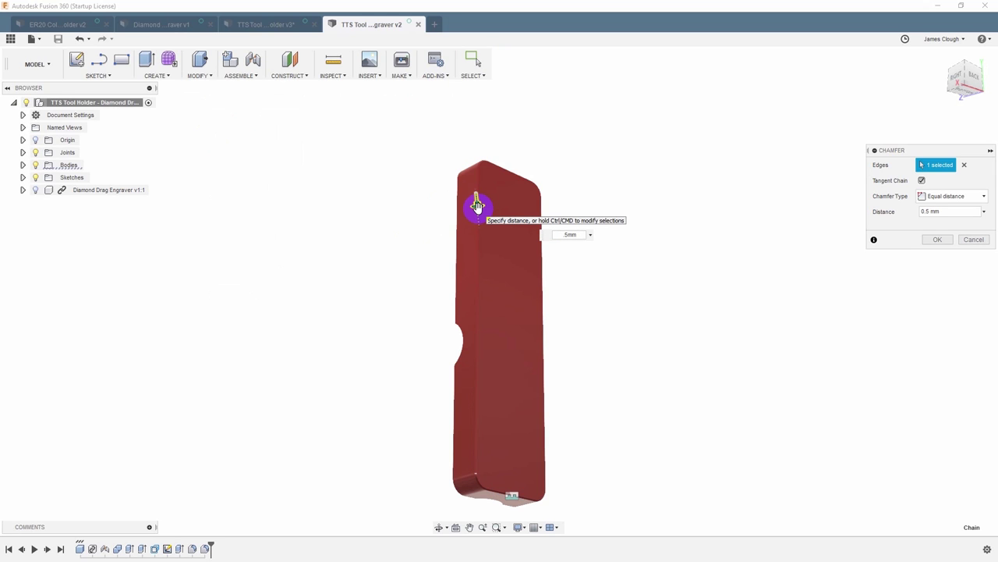
key("Return")
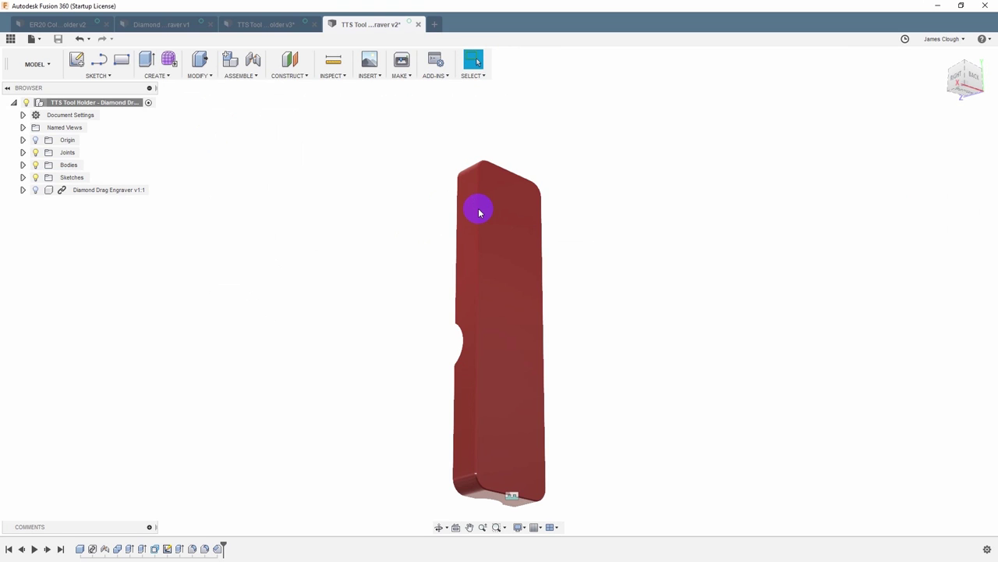
Inspect the chamfered back edge of the engraver holder up close at its corner, end face and side.
scroll(477, 205, "up", 2)
scroll(479, 204, "up", 4)
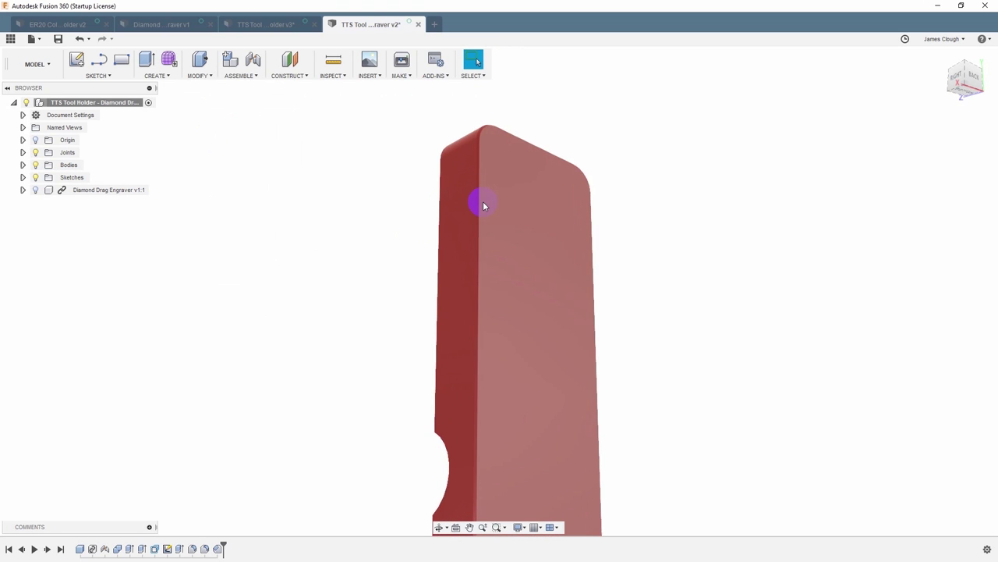
middle_click_drag(484, 169, 491, 196, "shift")
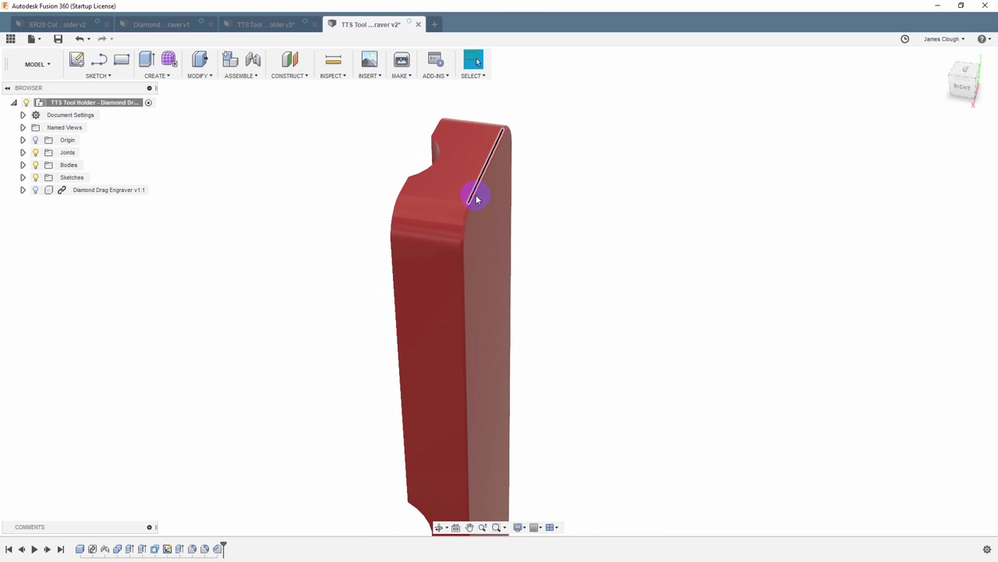
left_click(507, 128)
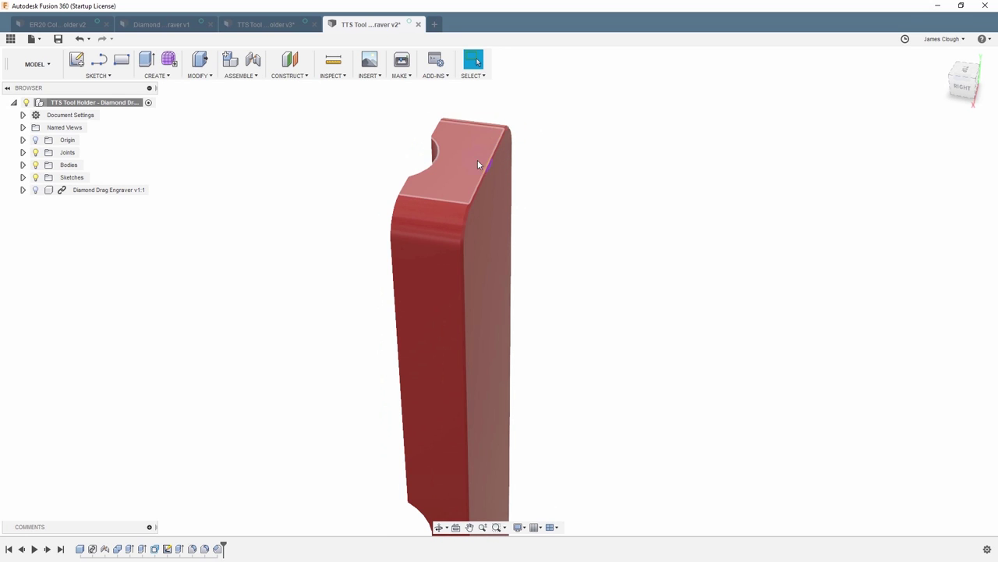
middle_click_drag(473, 247, 468, 183, "shift")
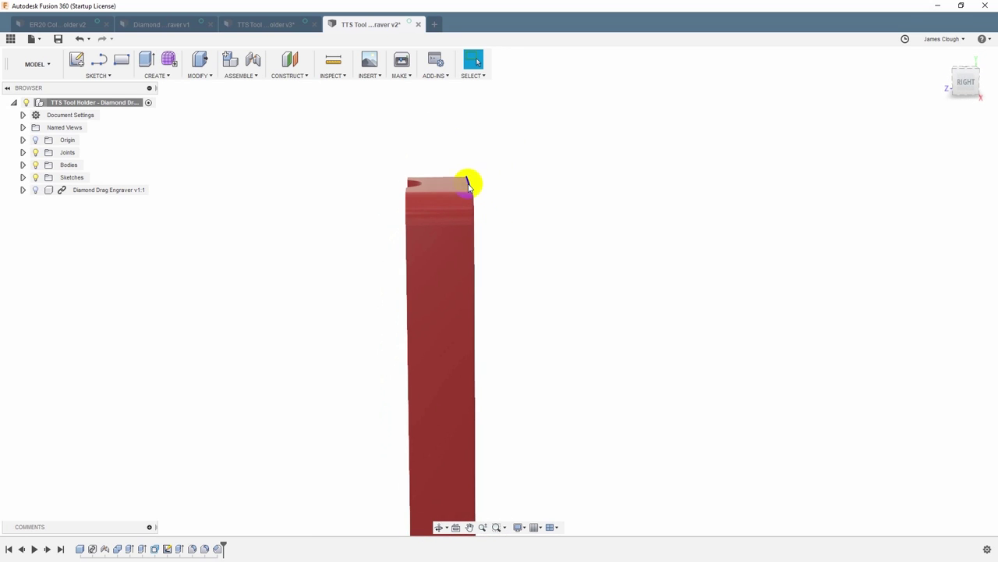